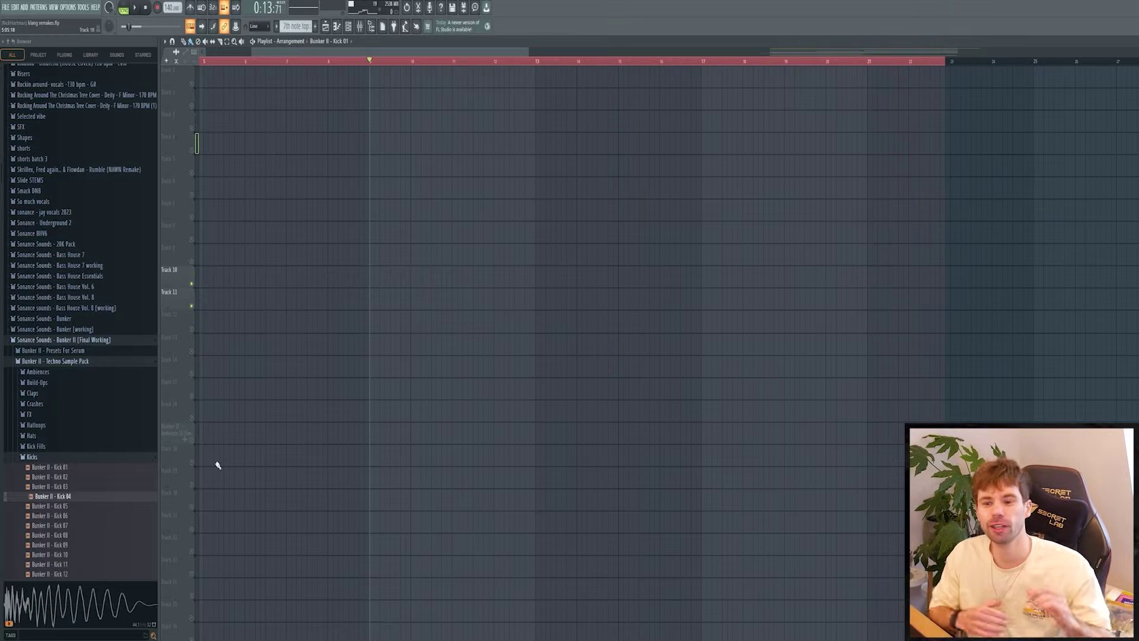
# - Place four Bunker II - Kick 01 samples on Track 4, one on each beat from bar 9
pyautogui.click(110, 467)
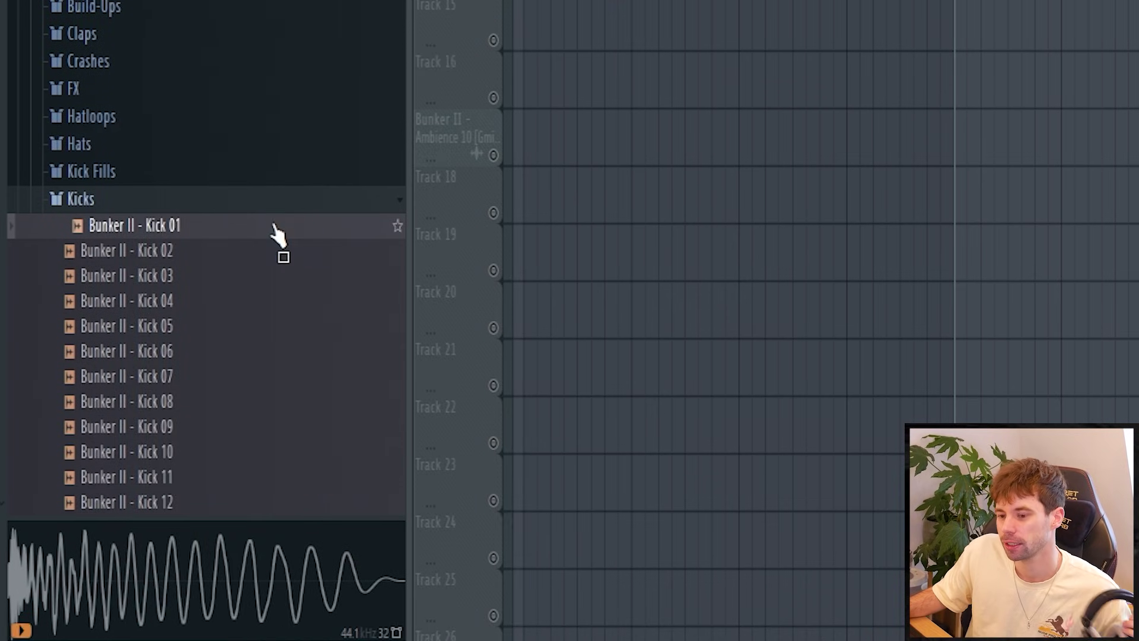
pyautogui.moveTo(275, 225); pyautogui.dragTo(448, 368)
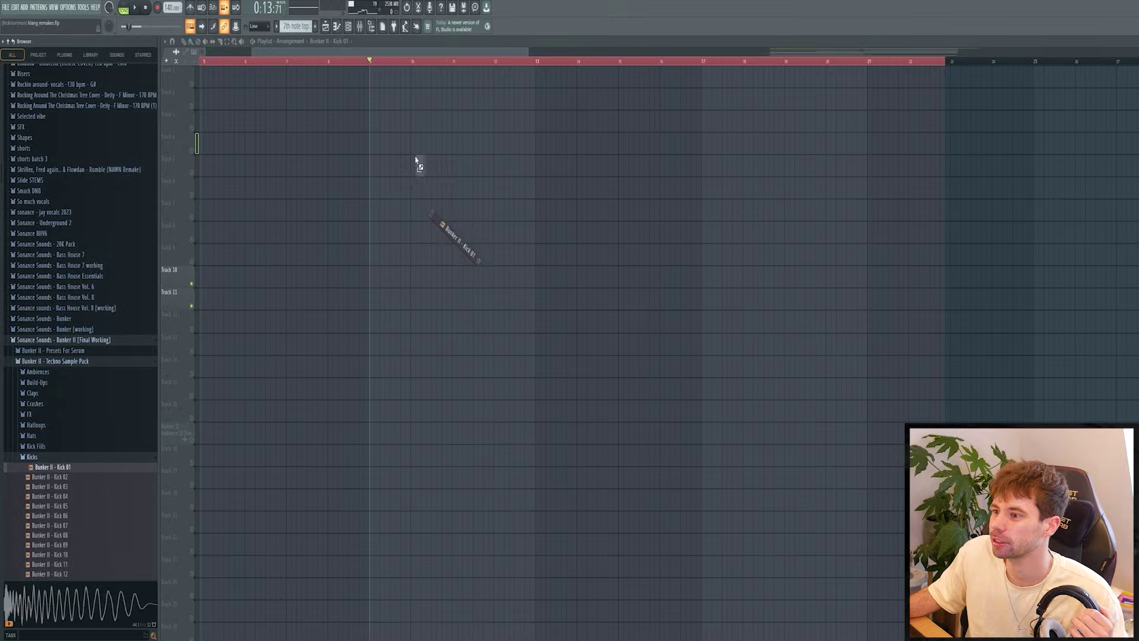
pyautogui.moveTo(379, 155); pyautogui.dragTo(380, 152)
pyautogui.click(383, 148)
pyautogui.click(394, 148)
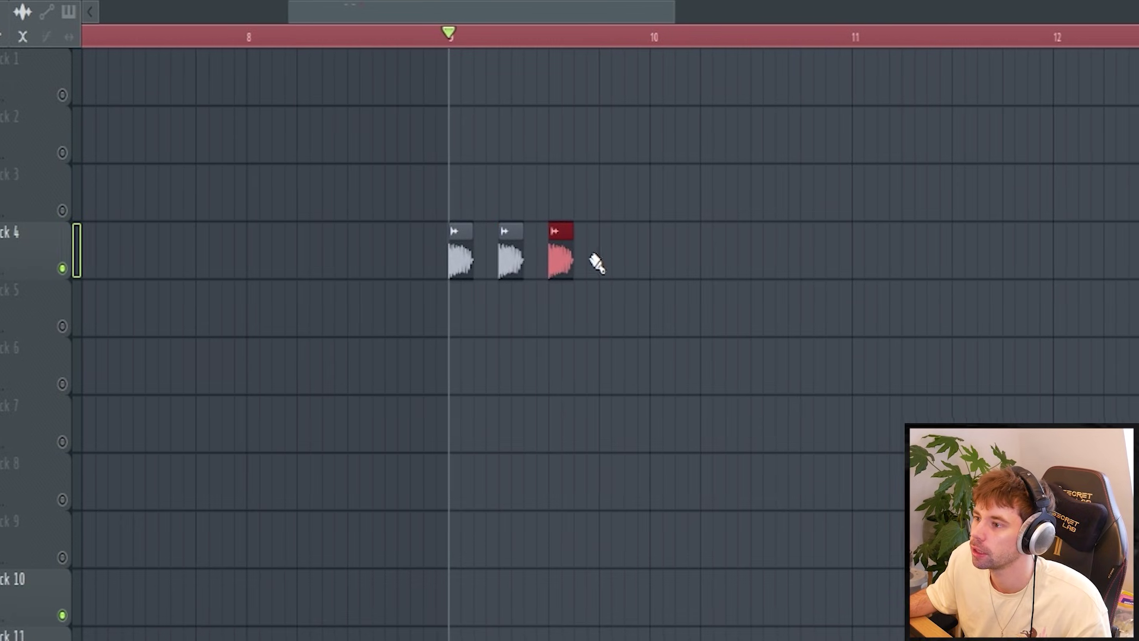
pyautogui.click(404, 148)
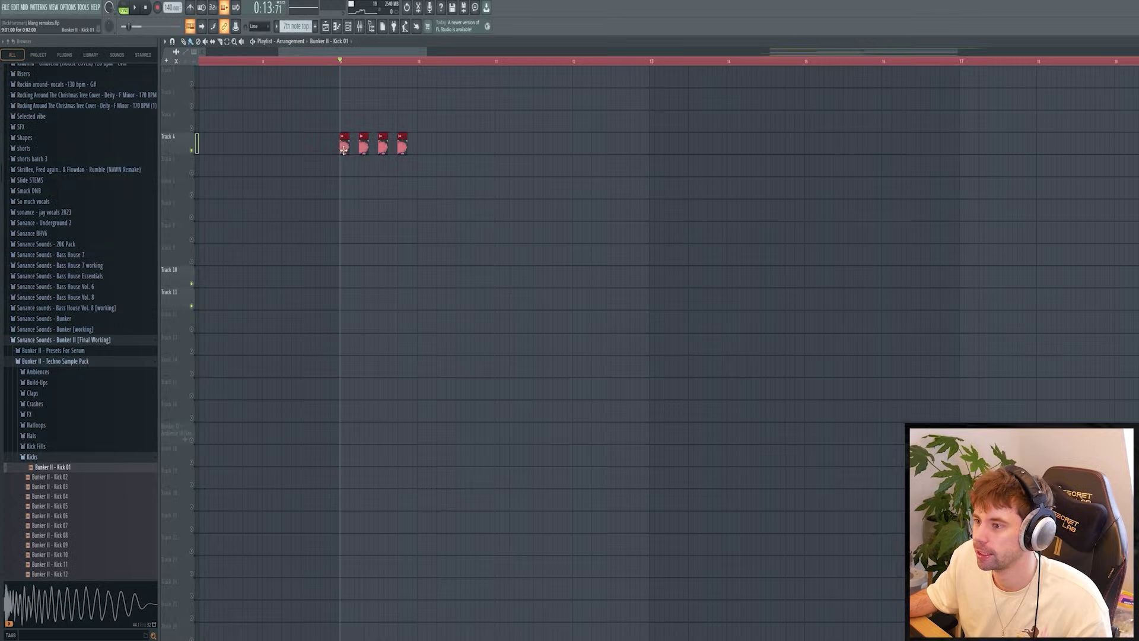
# - Play the kick pattern and repeat the four-kick group so it continues through bar 12
pyautogui.press('space')
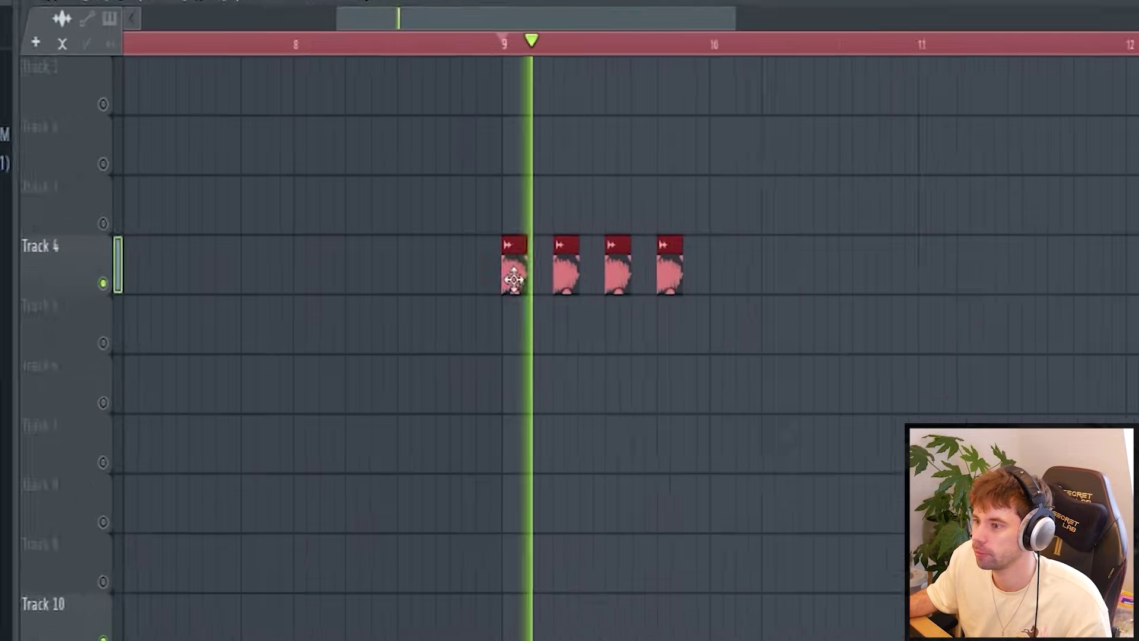
pyautogui.moveTo(343, 148); pyautogui.dragTo(420, 148)
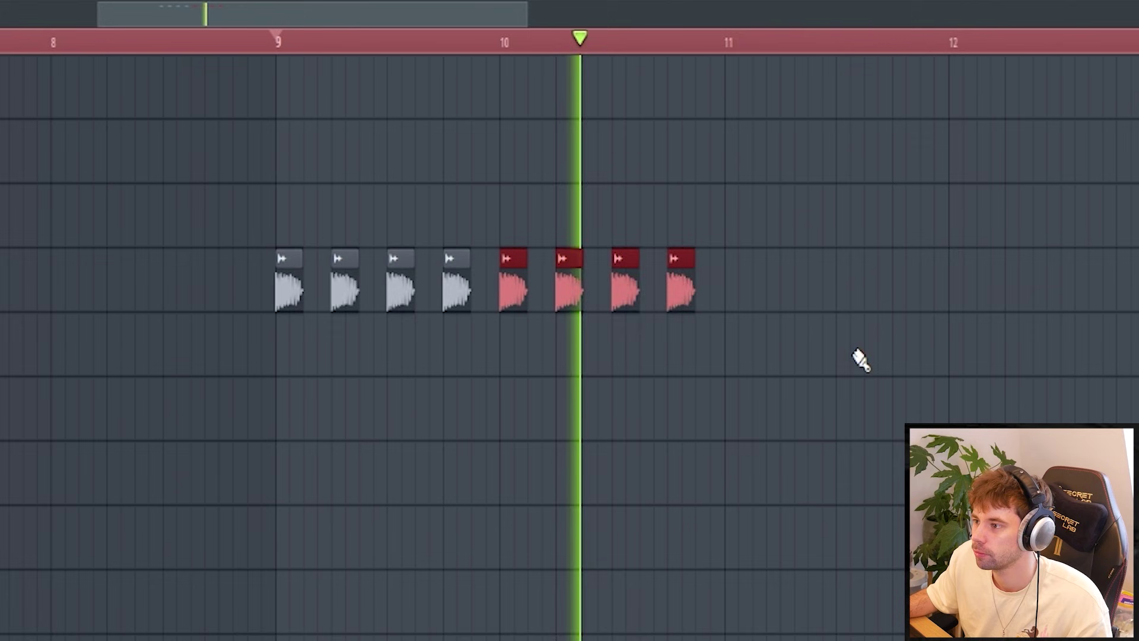
pyautogui.moveTo(856, 358); pyautogui.dragTo(255, 320)
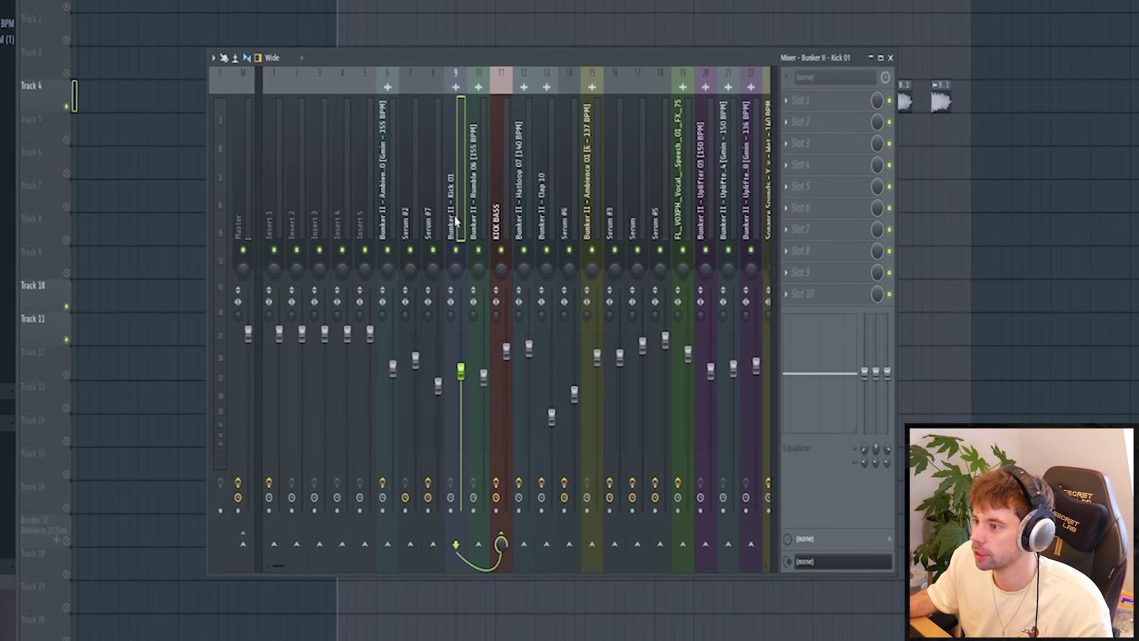
# - Set the Insert 2 mixer track's Dock to option to Right and select the Bunker II - Kick 01 track
pyautogui.rightClick(299, 218)
pyautogui.moveTo(350, 427)
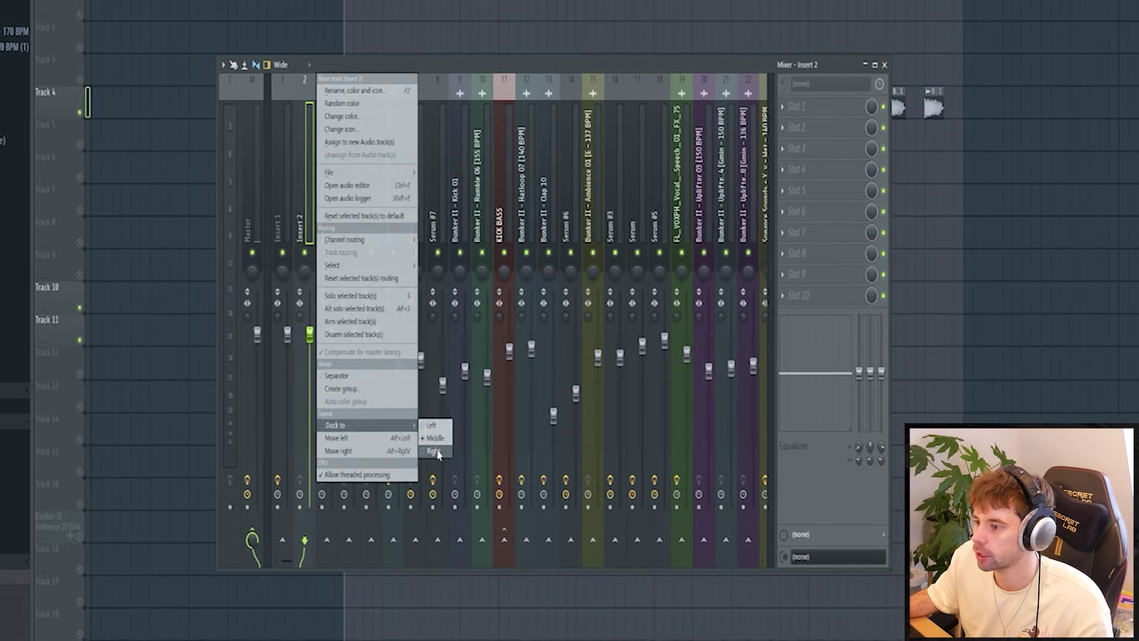
pyautogui.click(434, 451)
pyautogui.click(439, 415)
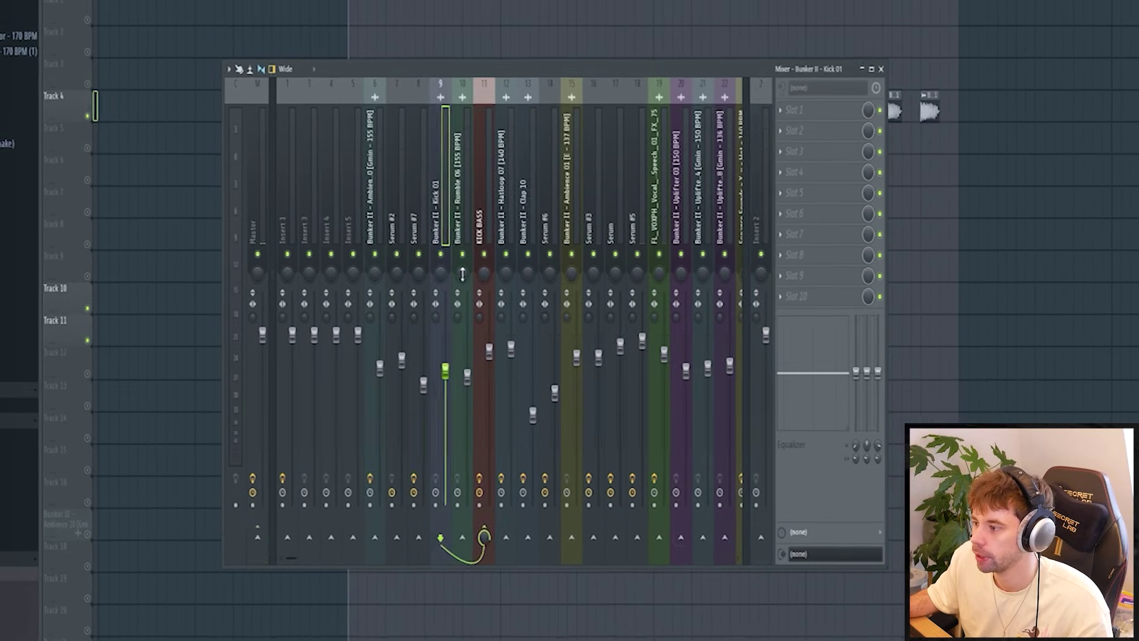
# - Load FabFilter Pro-R into the first effect slot of Insert 2 and lower the reverb's Distance
pyautogui.click(764, 219)
pyautogui.click(792, 112)
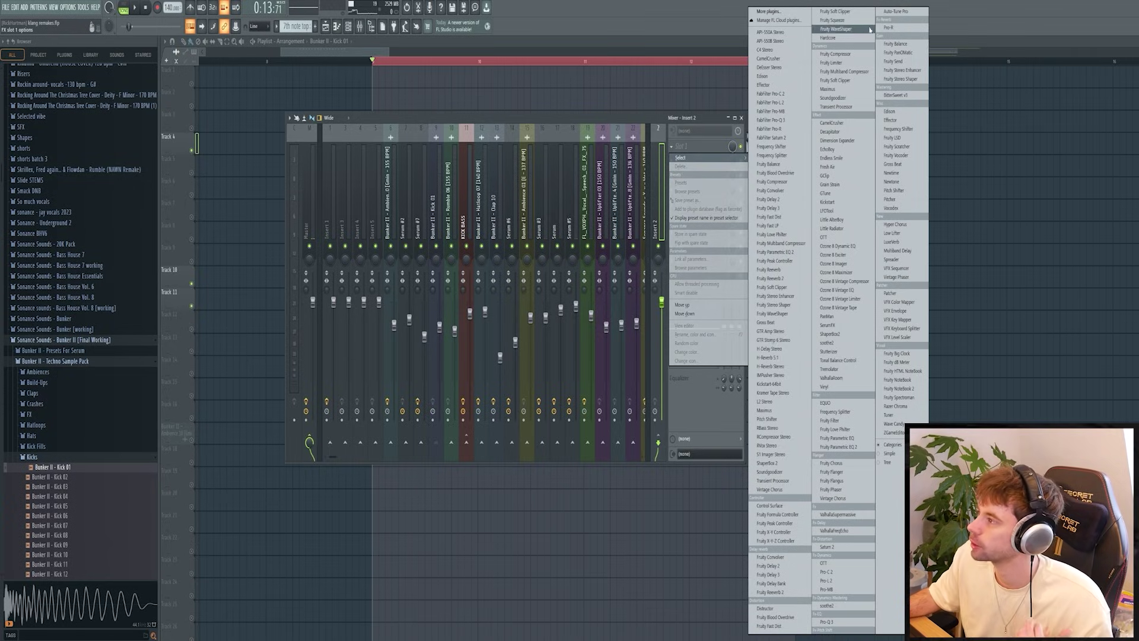
pyautogui.click(887, 27)
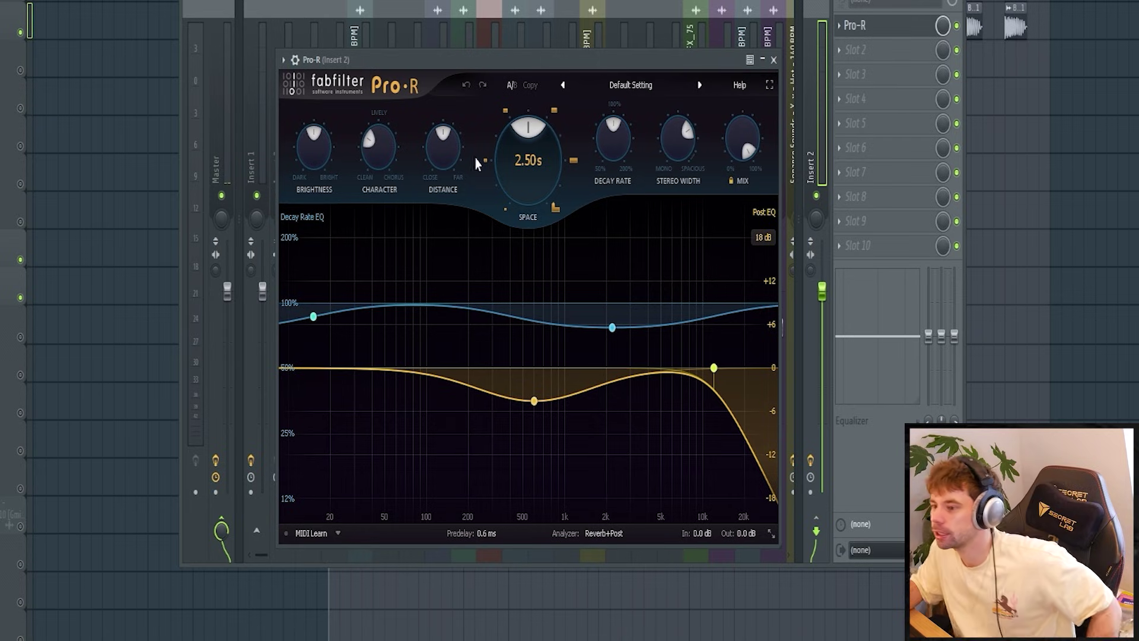
pyautogui.moveTo(435, 148); pyautogui.dragTo(441, 176)
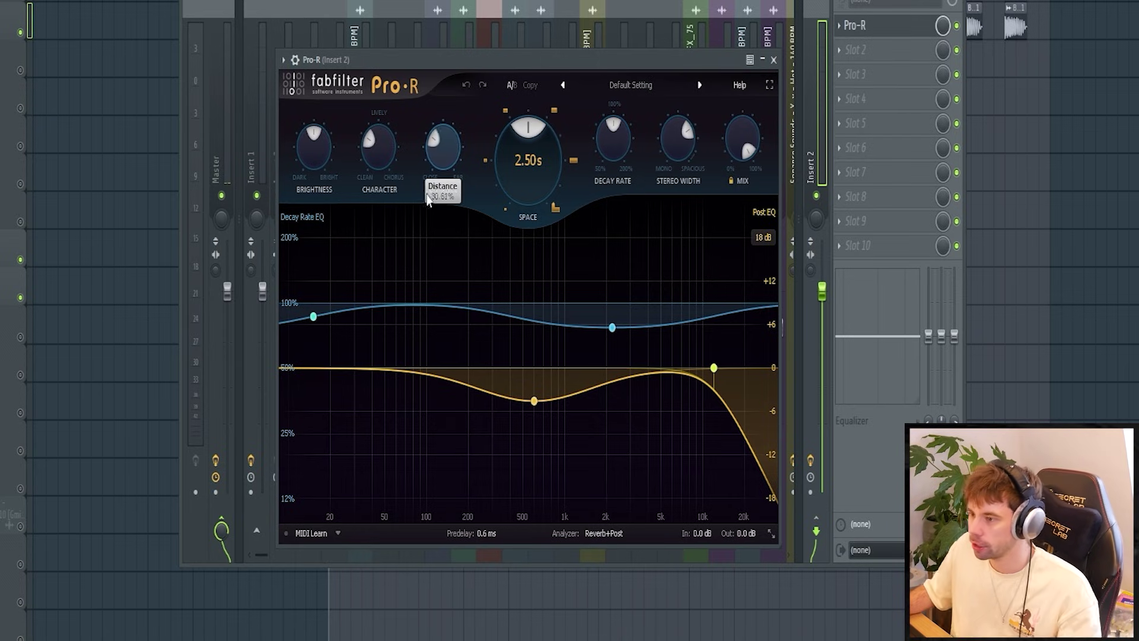
pyautogui.moveTo(421, 215); pyautogui.dragTo(430, 271)
# - During playback, lower the Pro-Q 3 high-cut frequency on Insert 2 and add Kickstart-64bit with a late-rising ducking curve
pyautogui.press('space')
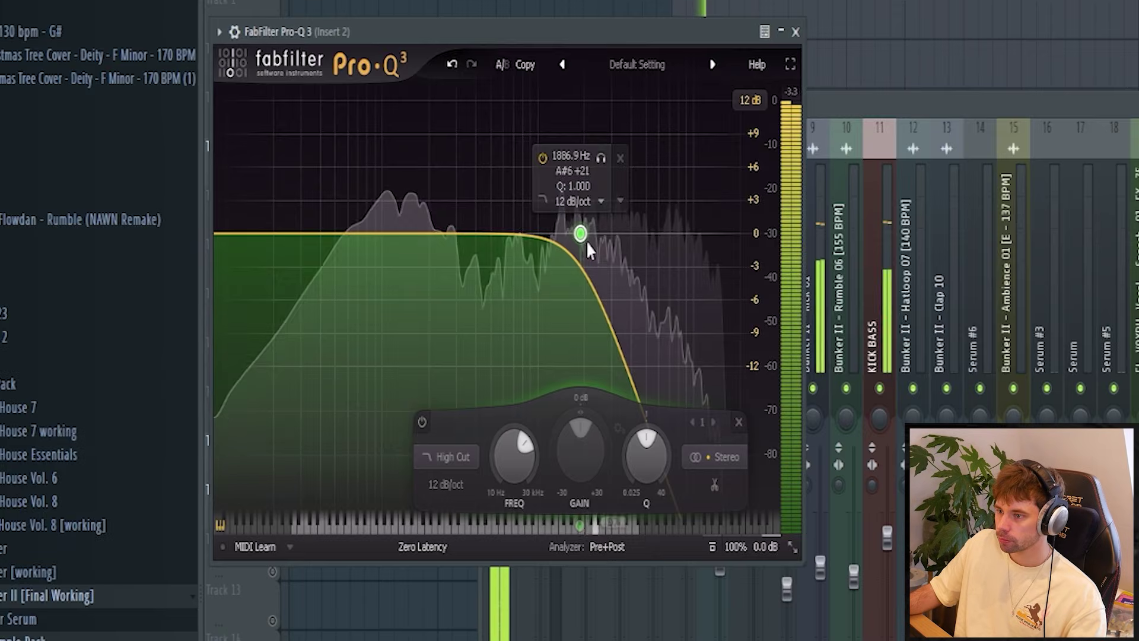
pyautogui.moveTo(586, 241); pyautogui.dragTo(454, 237)
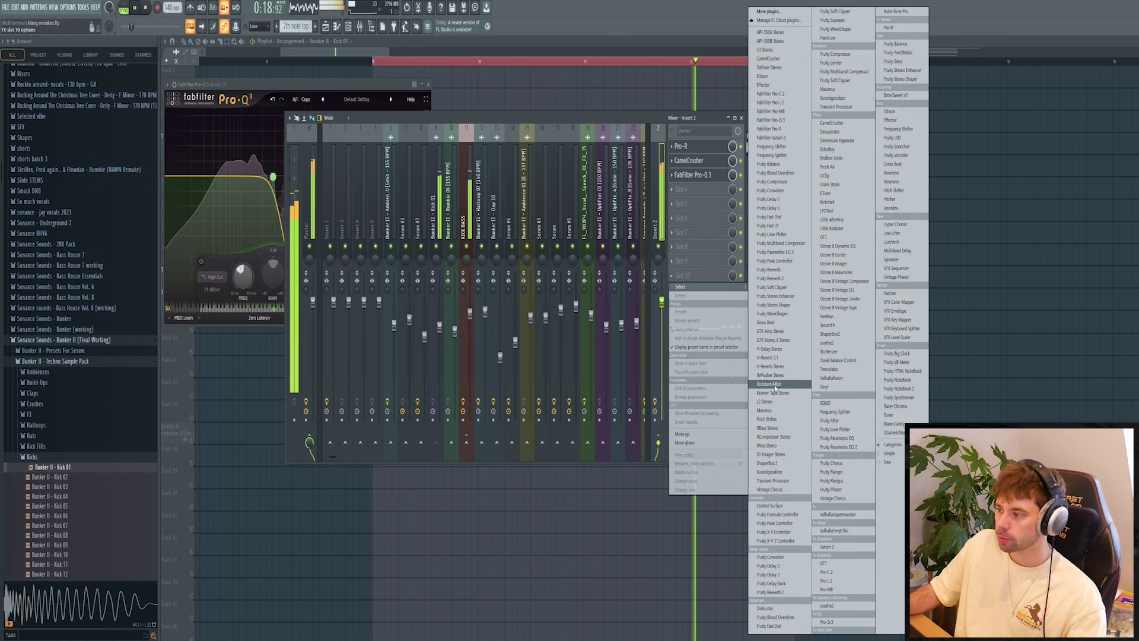
pyautogui.click(770, 384)
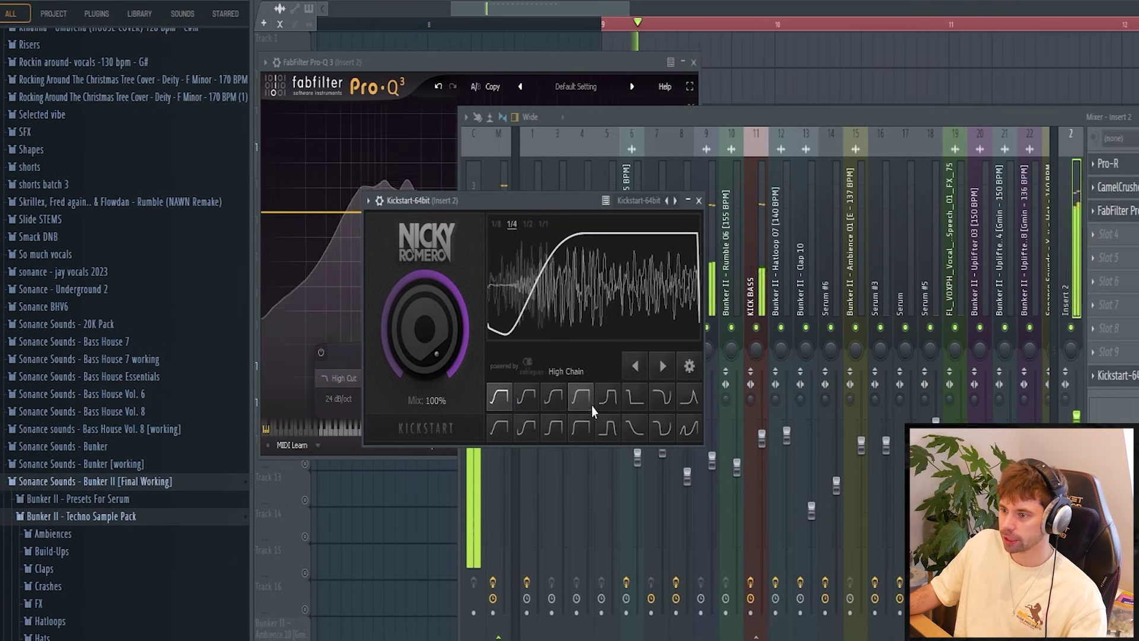
pyautogui.click(606, 404)
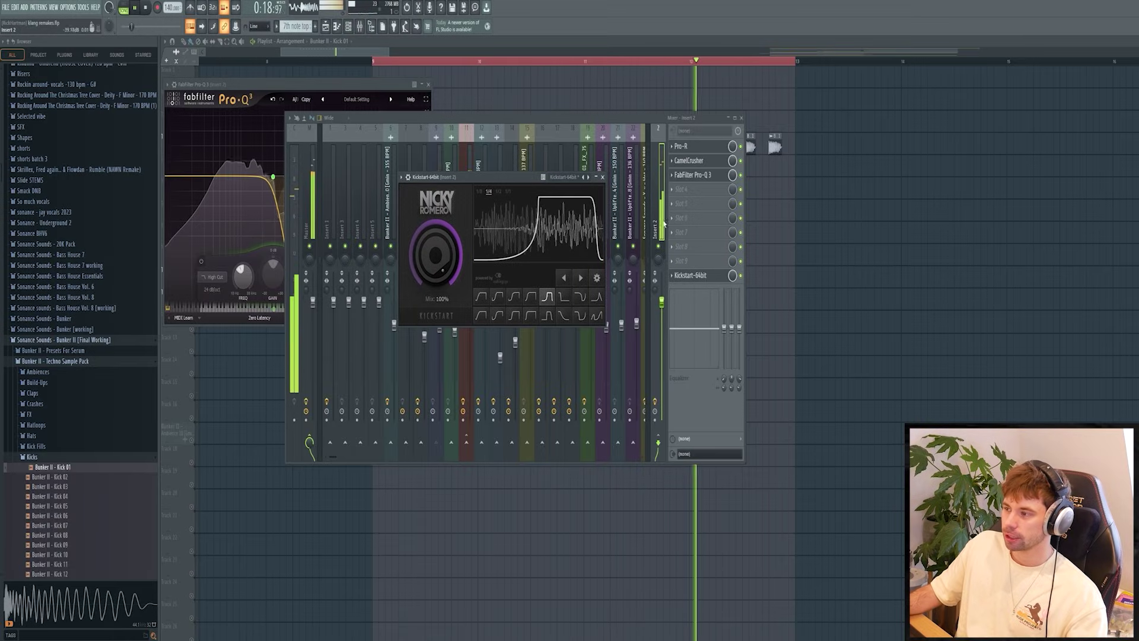
# - Add RBass Stereo to Insert 2 and create a low-frequency bell band in Pro-Q 3 below the high cut
pyautogui.click(681, 191)
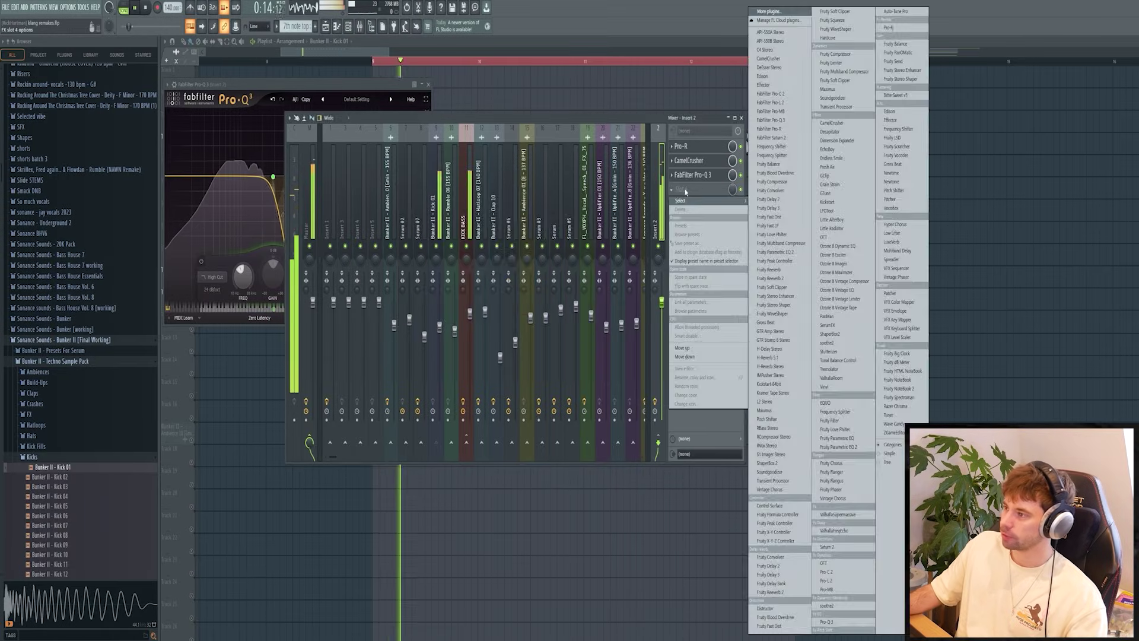
pyautogui.click(767, 427)
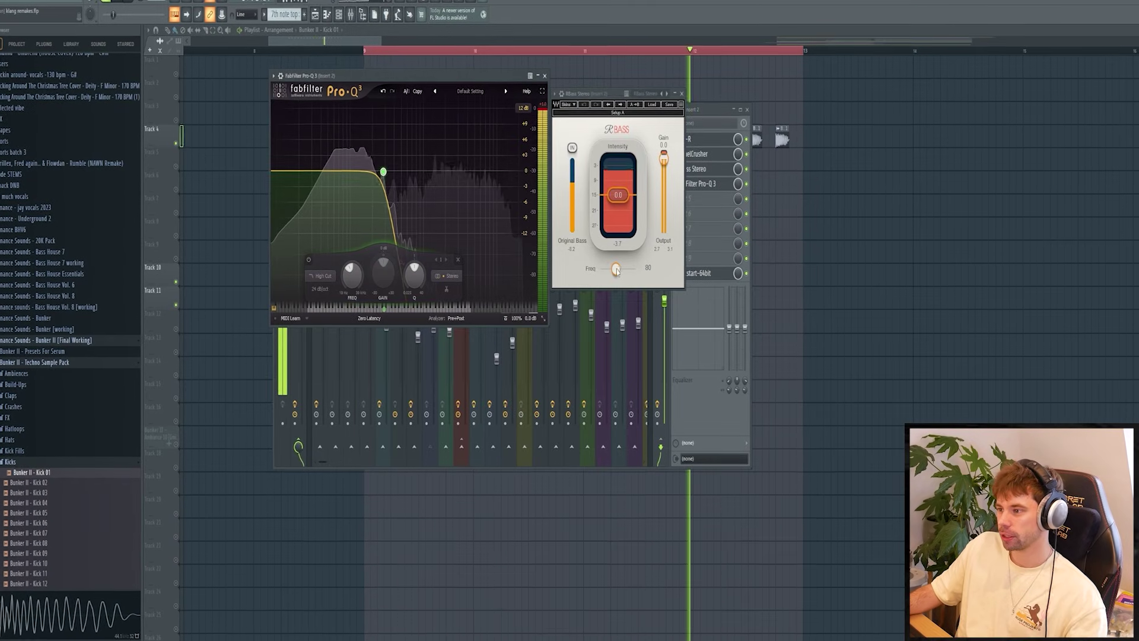
pyautogui.click(312, 168)
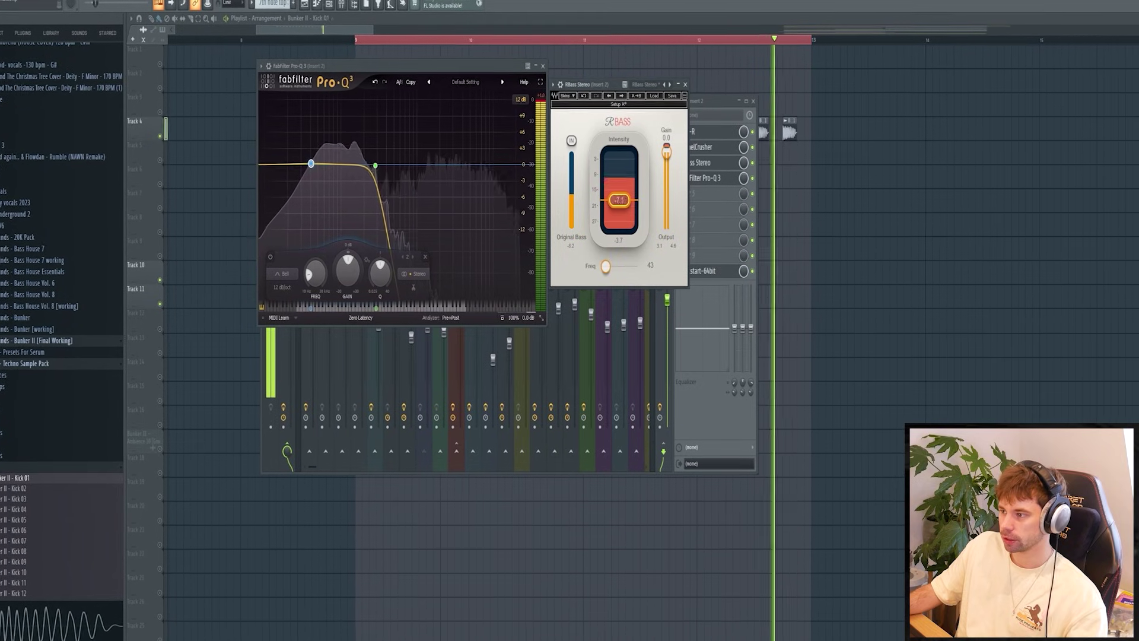
pyautogui.click(374, 164)
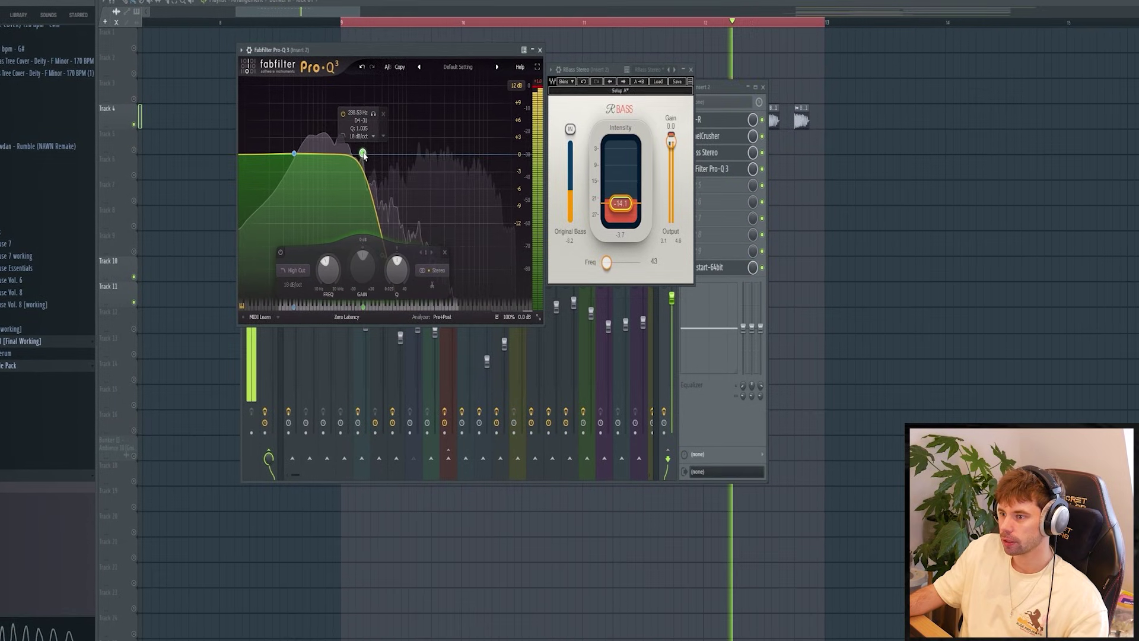
# - Add Ozone 8 Imager to Insert 2 and set the Band 1 width to -100 and Band 2 width to -40
pyautogui.click(724, 186)
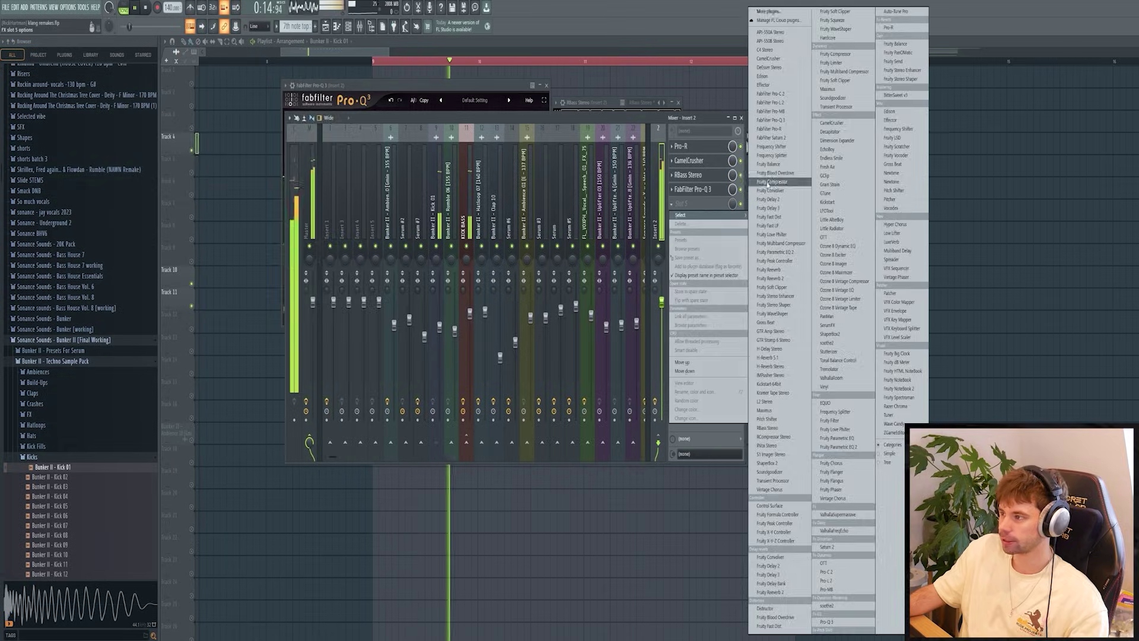
pyautogui.click(834, 263)
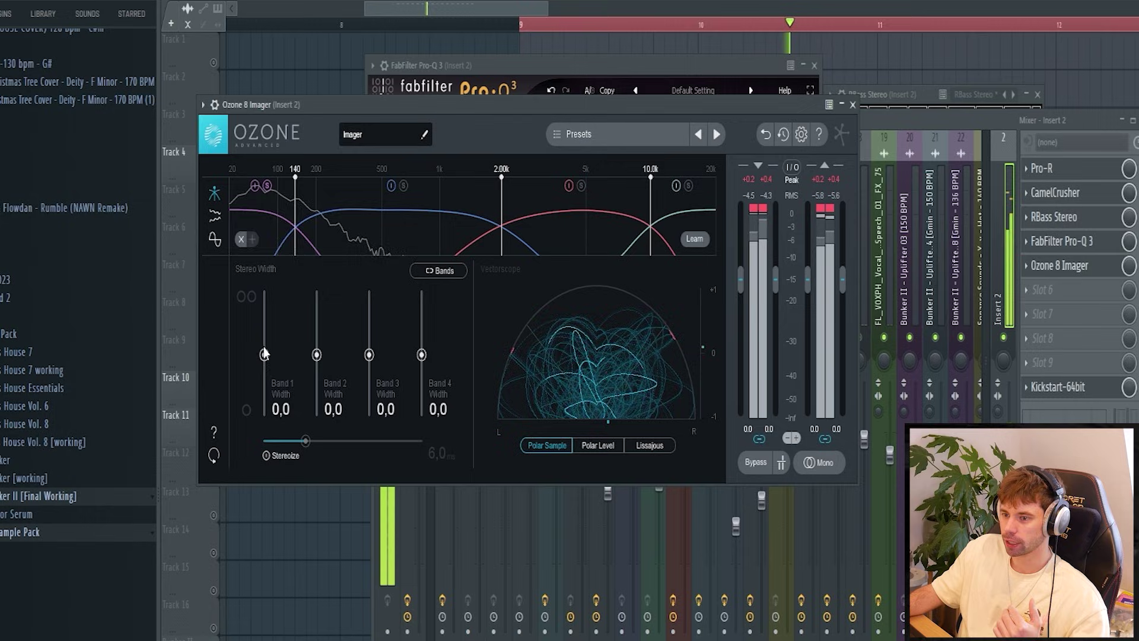
pyautogui.moveTo(264, 354); pyautogui.dragTo(233, 439)
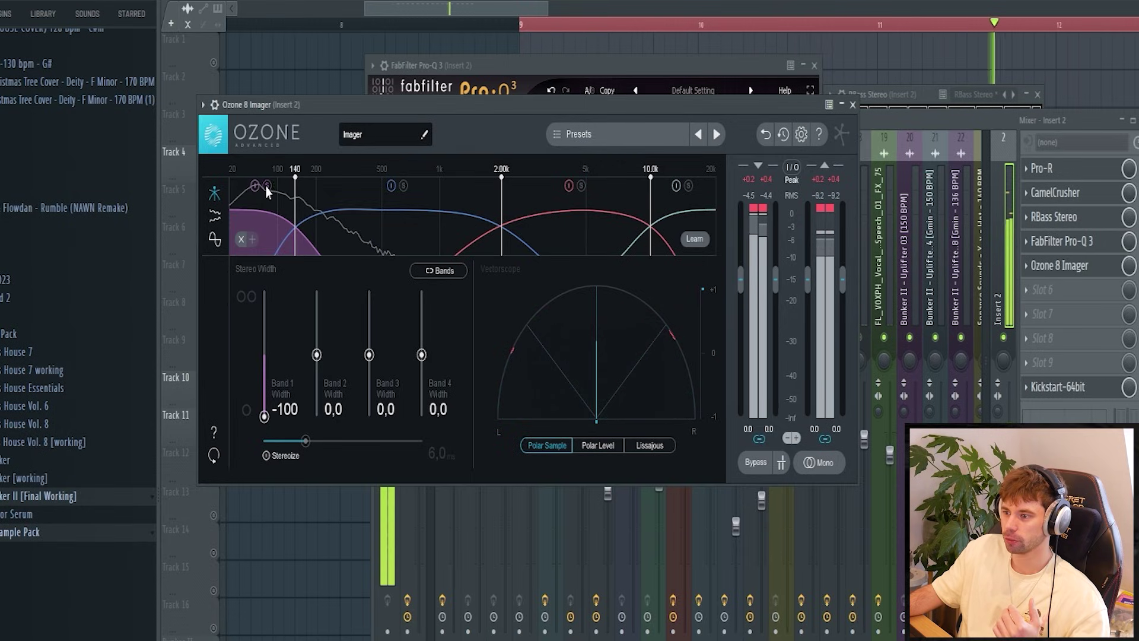
pyautogui.moveTo(493, 106); pyautogui.dragTo(787, 108)
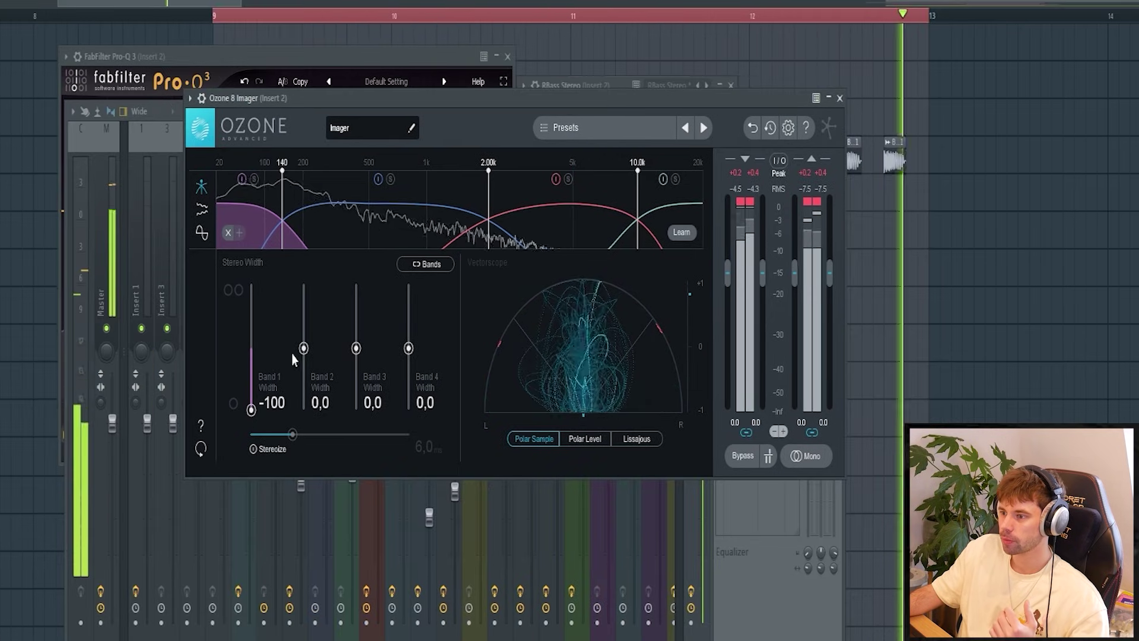
pyautogui.moveTo(299, 354); pyautogui.dragTo(303, 354)
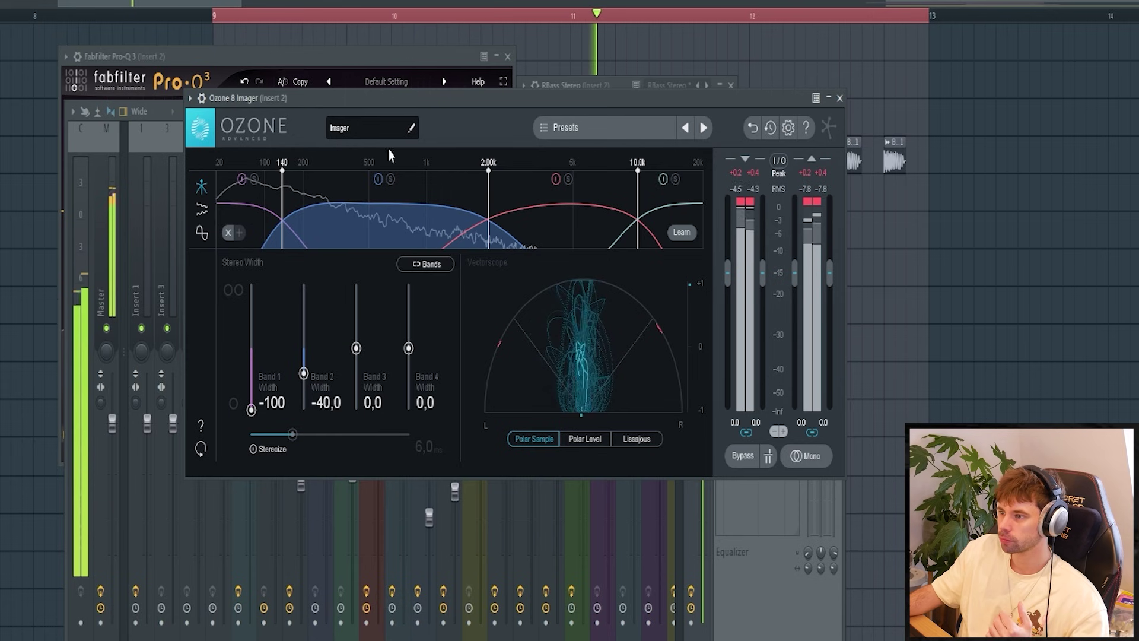
pyautogui.moveTo(386, 105); pyautogui.dragTo(1118, 131)
# - Load FabFilter Pro-C 2 into the slot after the Ozone 8 Imager on Insert 2
pyautogui.click(732, 279)
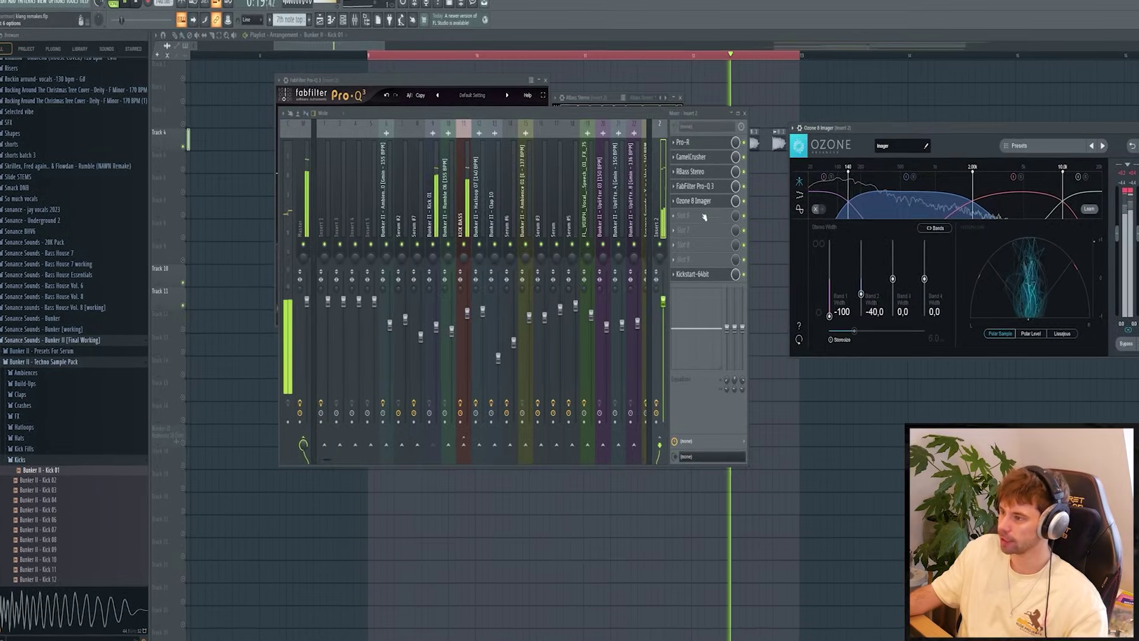
pyautogui.moveTo(748, 286)
pyautogui.click(775, 87)
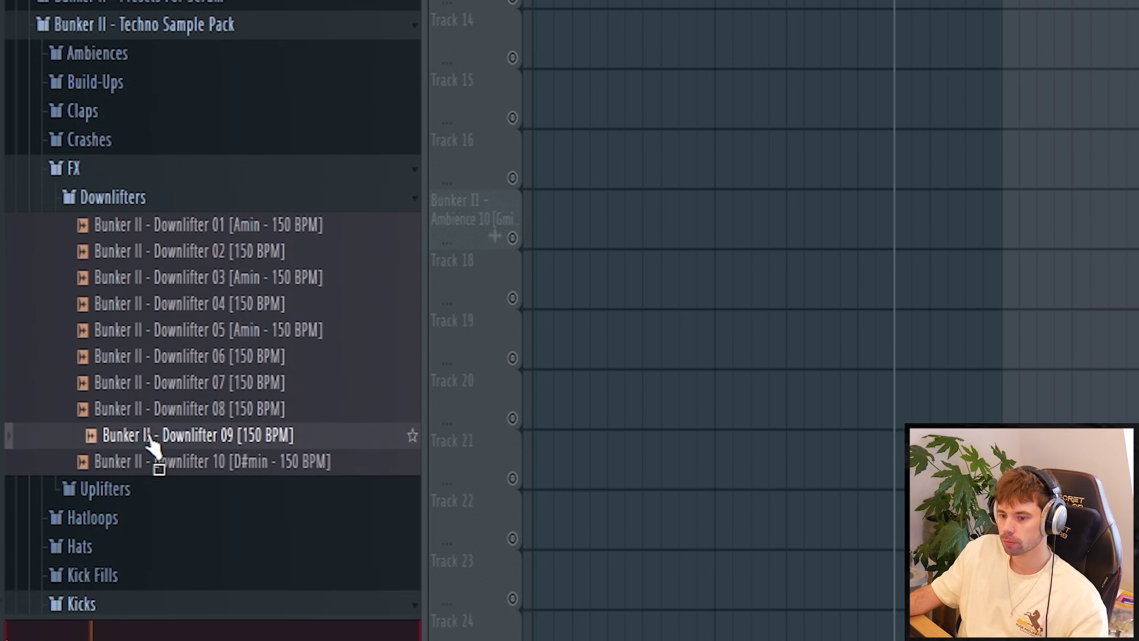
# - Place Bunker II - Downlifter 09 [150 BPM] on Track 5 at bar 9 and open the clip's options
pyautogui.moveTo(150, 439); pyautogui.dragTo(1133, 0)
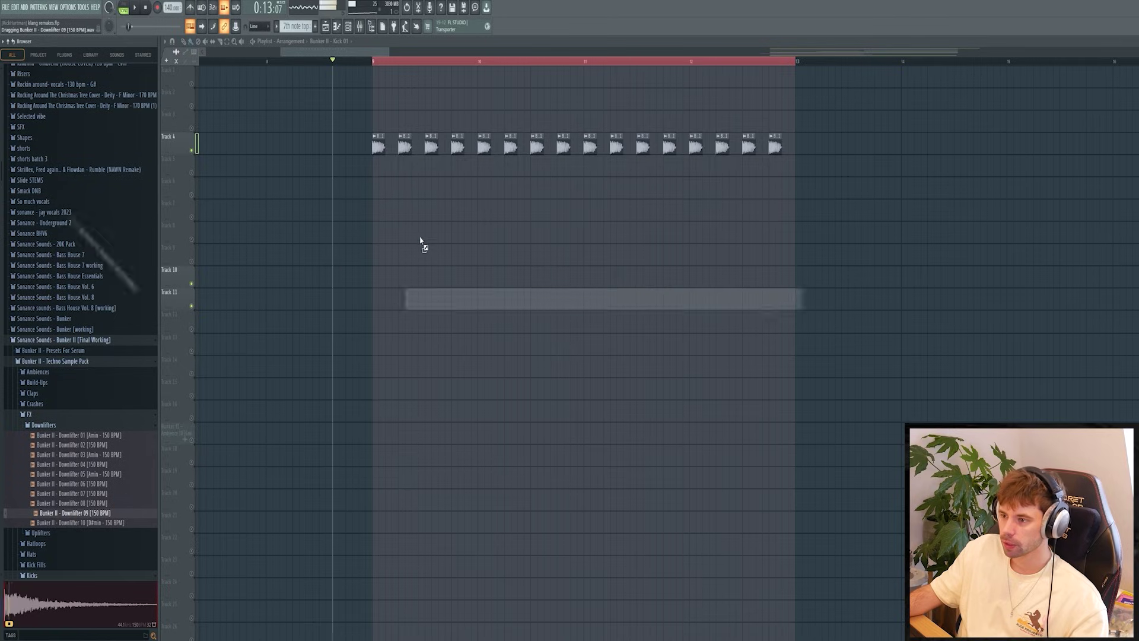
pyautogui.moveTo(370, 170); pyautogui.dragTo(375, 167)
pyautogui.rightClick(376, 162)
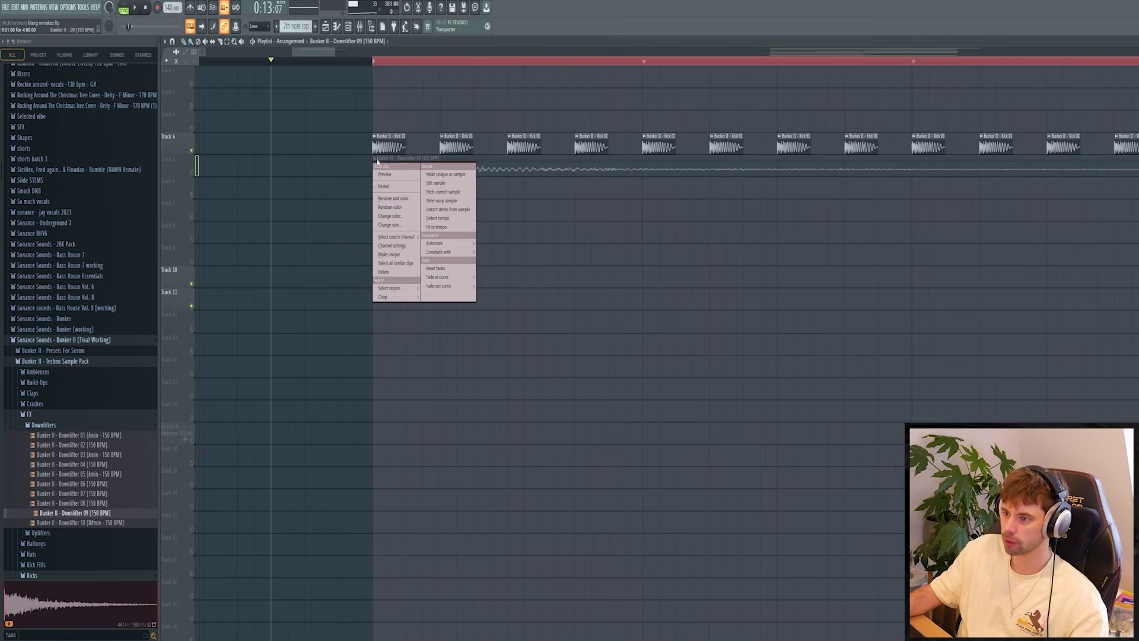
pyautogui.click(517, 248)
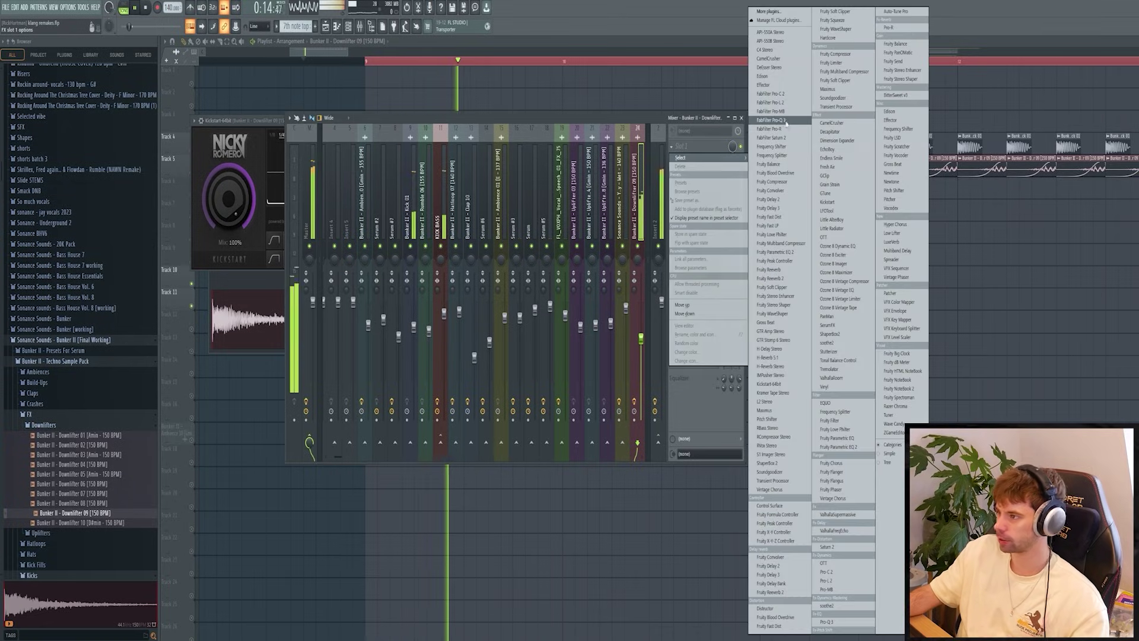
# - Add FabFilter Pro-Q 3 to the Downlifter 09 mixer track, create a low-cut band near 136 Hz and raise its frequency
pyautogui.click(786, 121)
pyautogui.click(268, 199)
pyautogui.rightClick(268, 199)
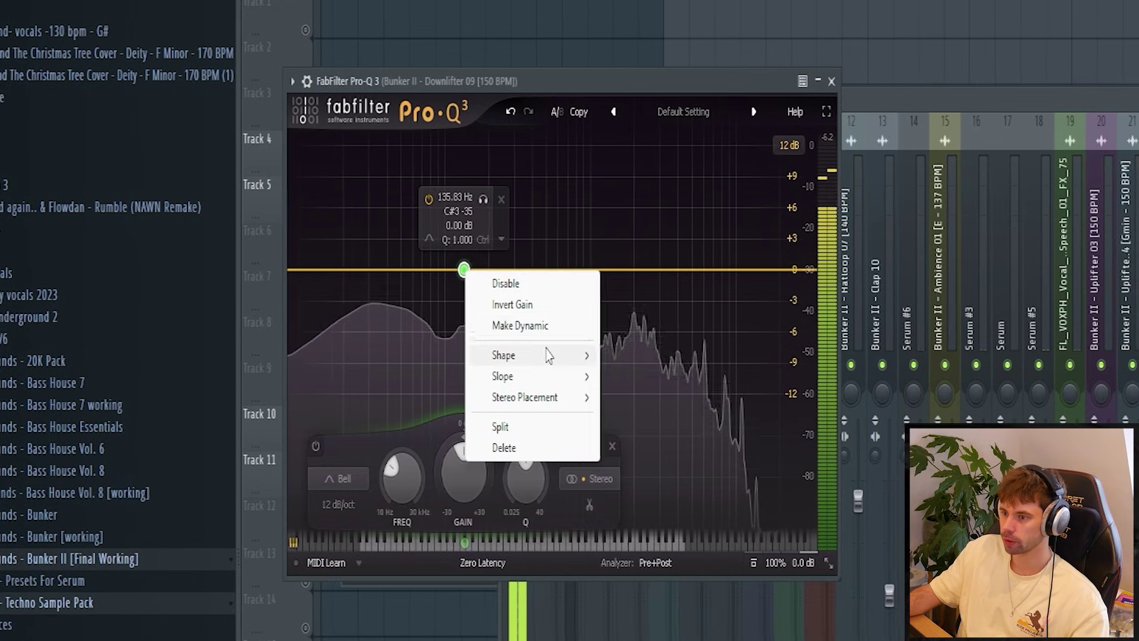
pyautogui.moveTo(547, 355)
pyautogui.click(620, 397)
pyautogui.moveTo(468, 275); pyautogui.dragTo(491, 282)
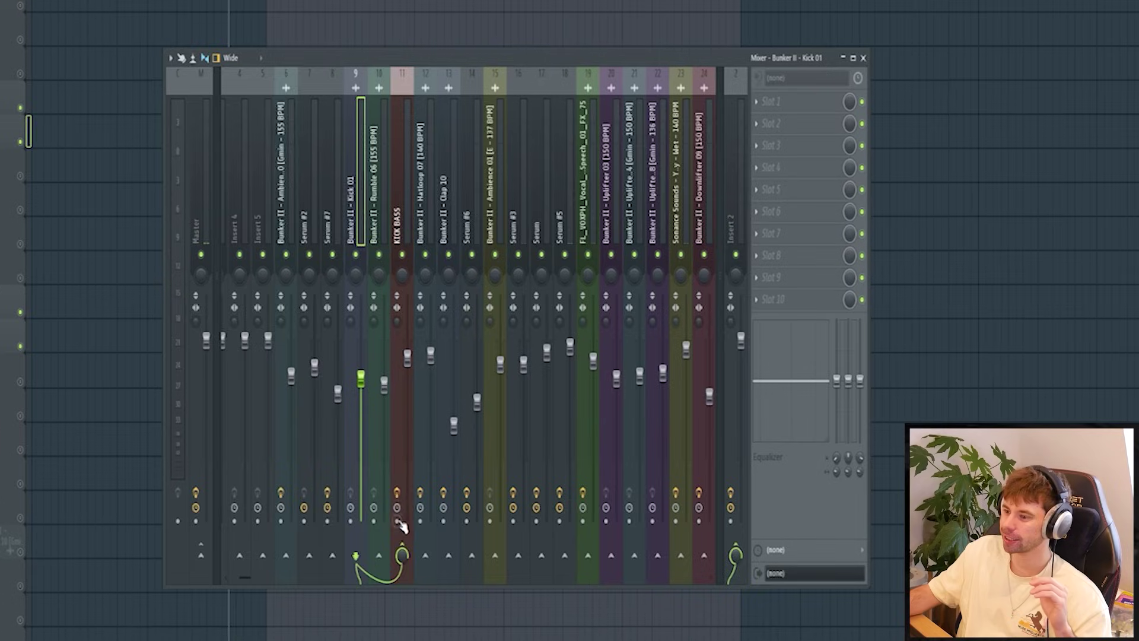
# - Route the Insert 2 reverb track only to the KICK BASS mixer track
pyautogui.click(736, 249)
pyautogui.rightClick(401, 553)
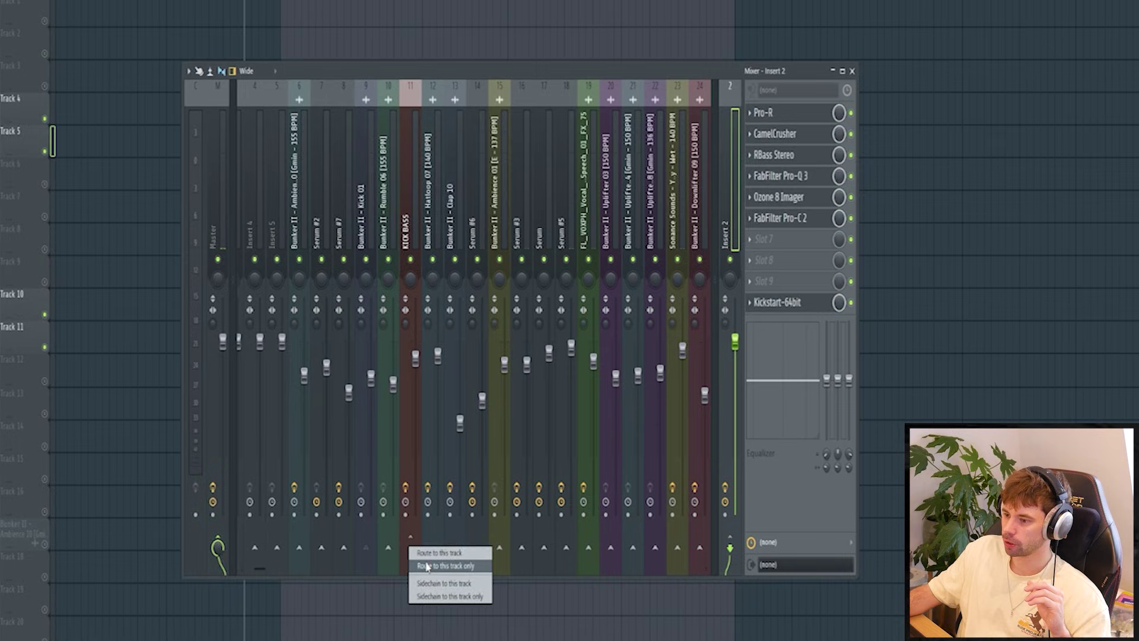
pyautogui.click(426, 565)
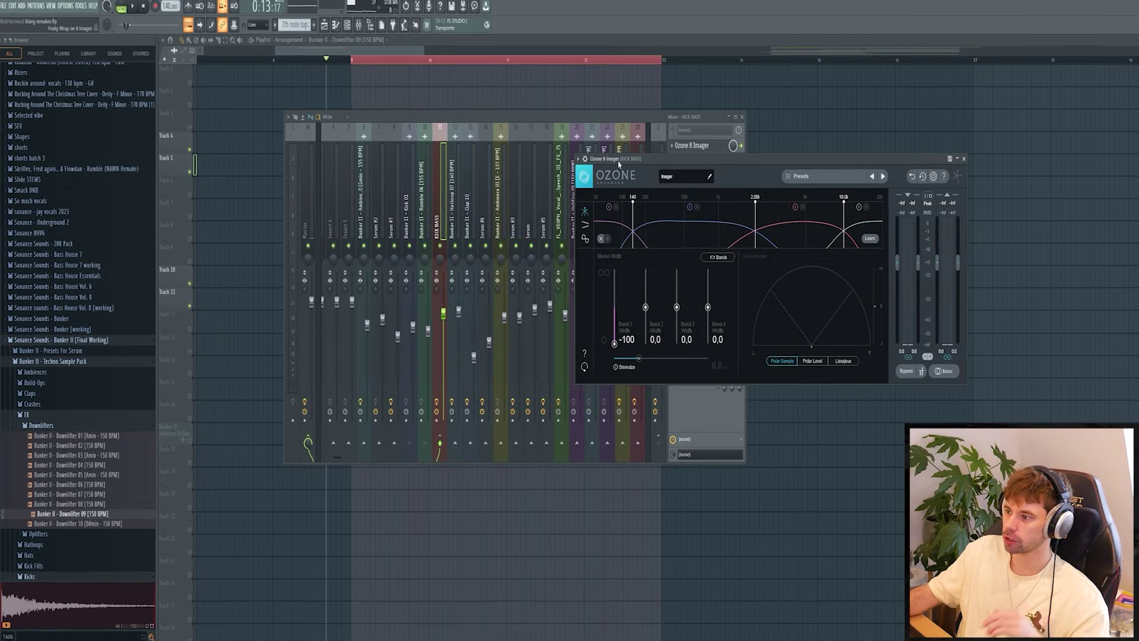
# - Play the arrangement and review the Ozone 8 Imager, FabFilter Pro-C 2 and Fruity soft clipper on the KICK BASS track
pyautogui.moveTo(618, 163); pyautogui.dragTo(466, 170)
pyautogui.press('space')
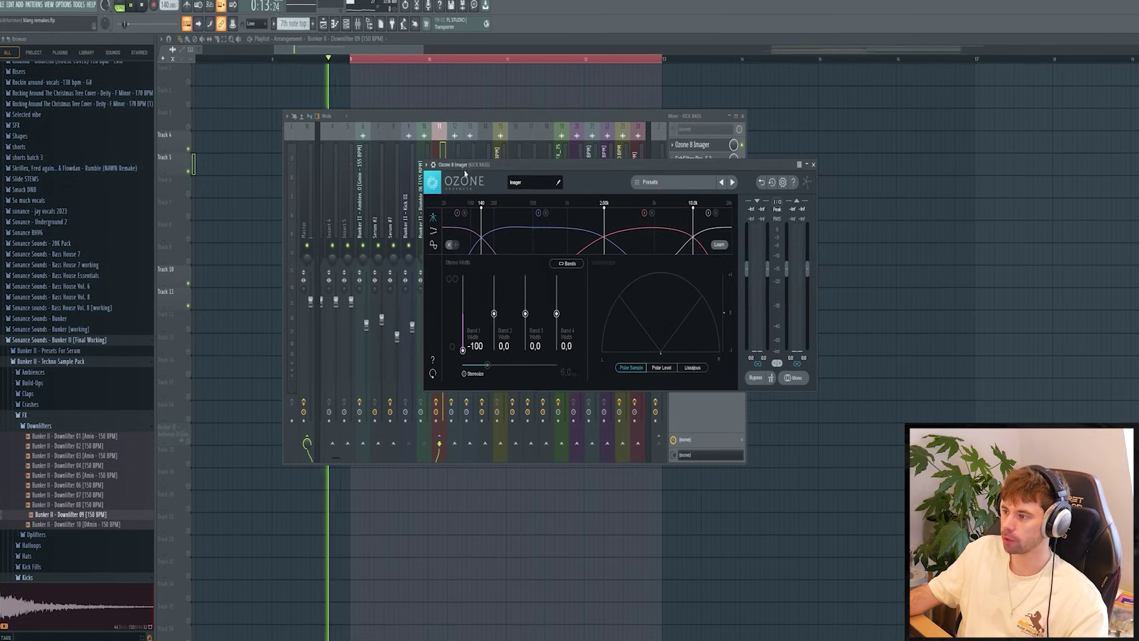
pyautogui.moveTo(713, 163); pyautogui.dragTo(714, 205)
pyautogui.click(744, 156)
pyautogui.click(708, 157)
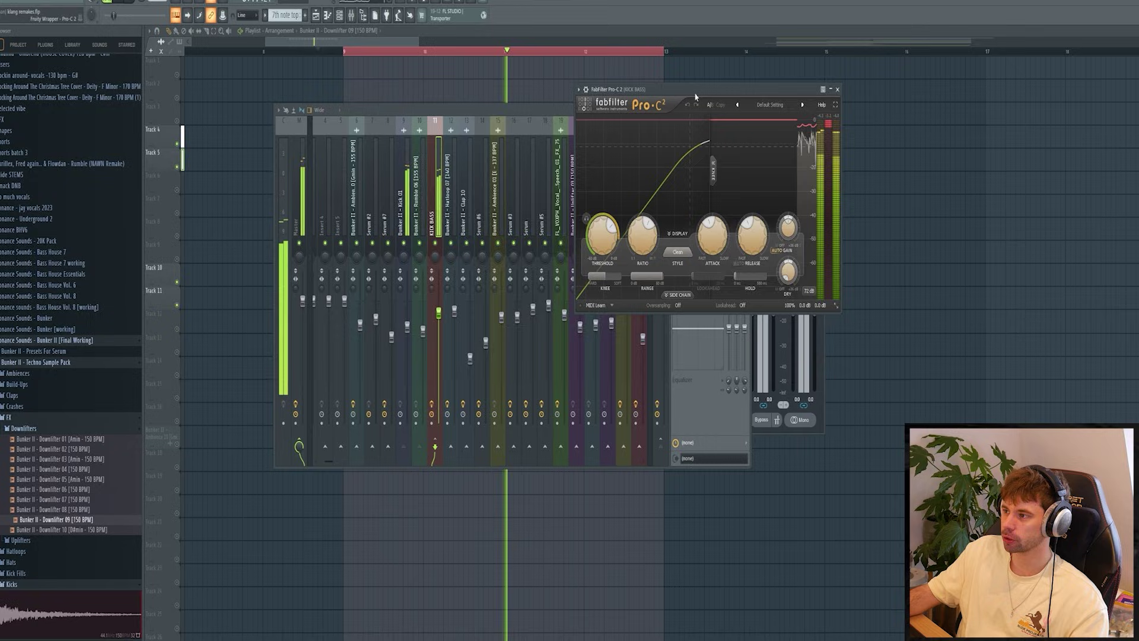
pyautogui.moveTo(695, 96); pyautogui.dragTo(552, 178)
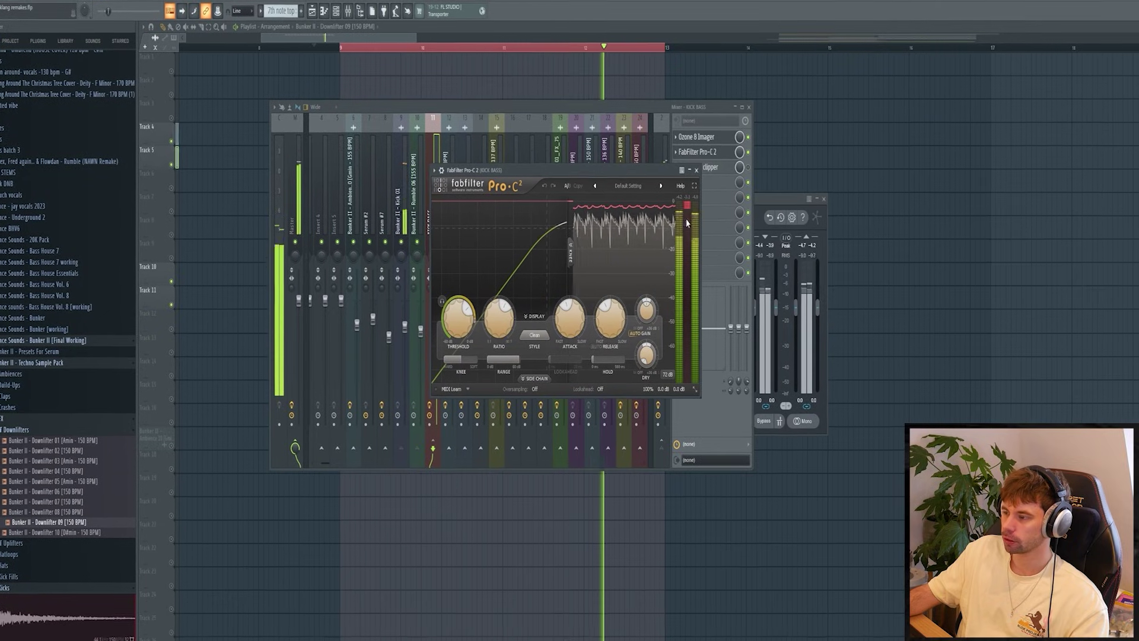
pyautogui.click(749, 165)
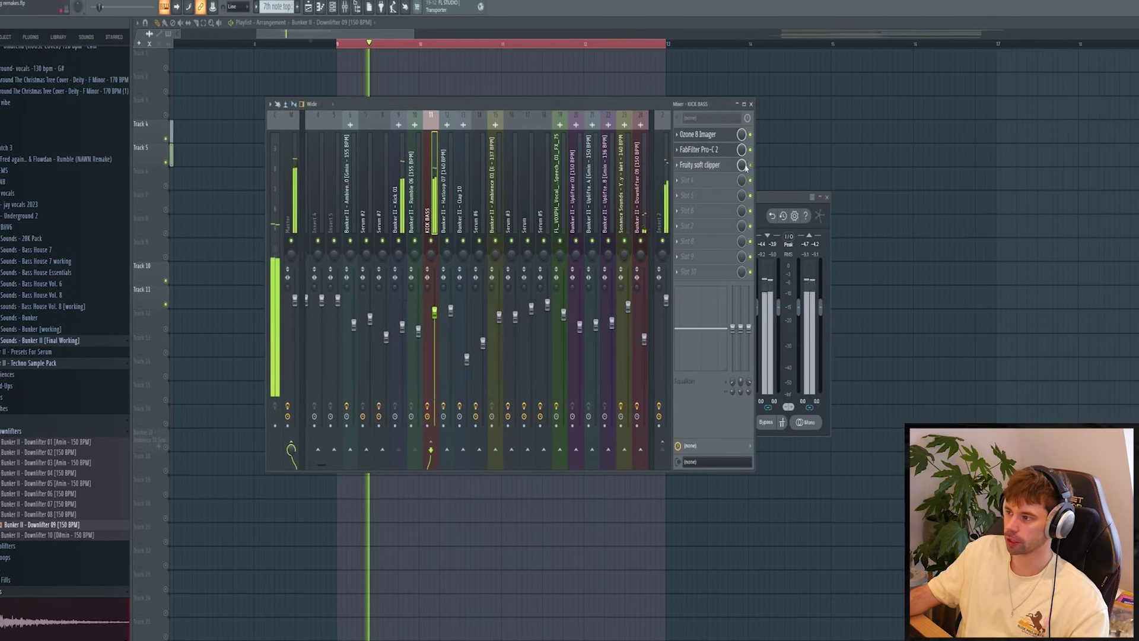
pyautogui.moveTo(731, 295); pyautogui.dragTo(492, 223)
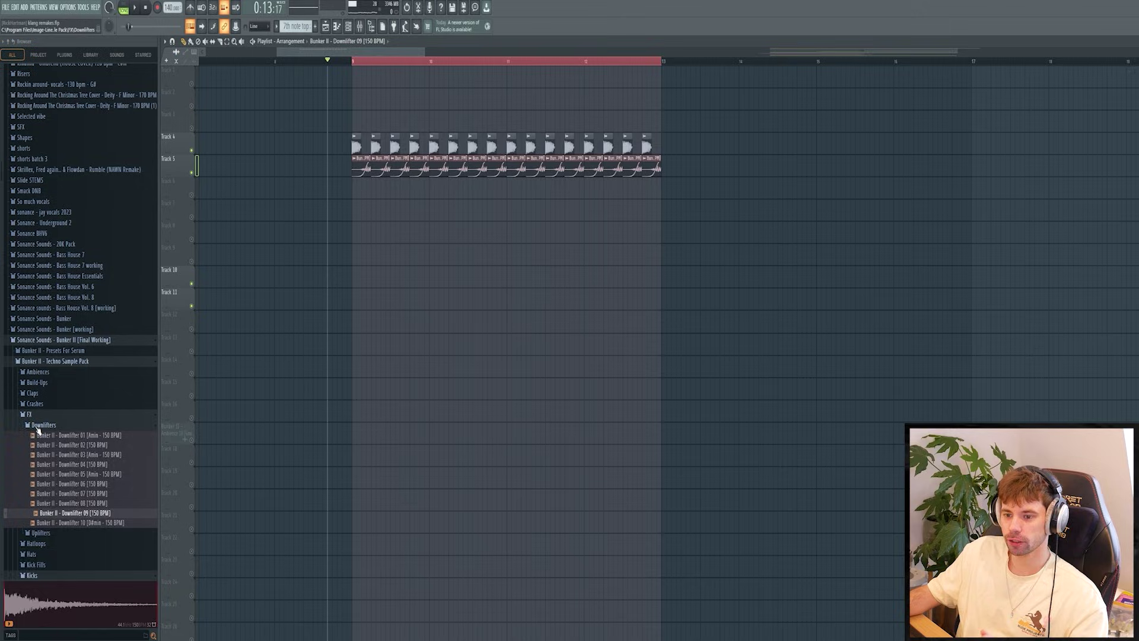
# - Audition the Bunker II hatloops and place Bunker II - Hatloop 07 [140 BPM] on Track 6 at bar 9
pyautogui.click(52, 445)
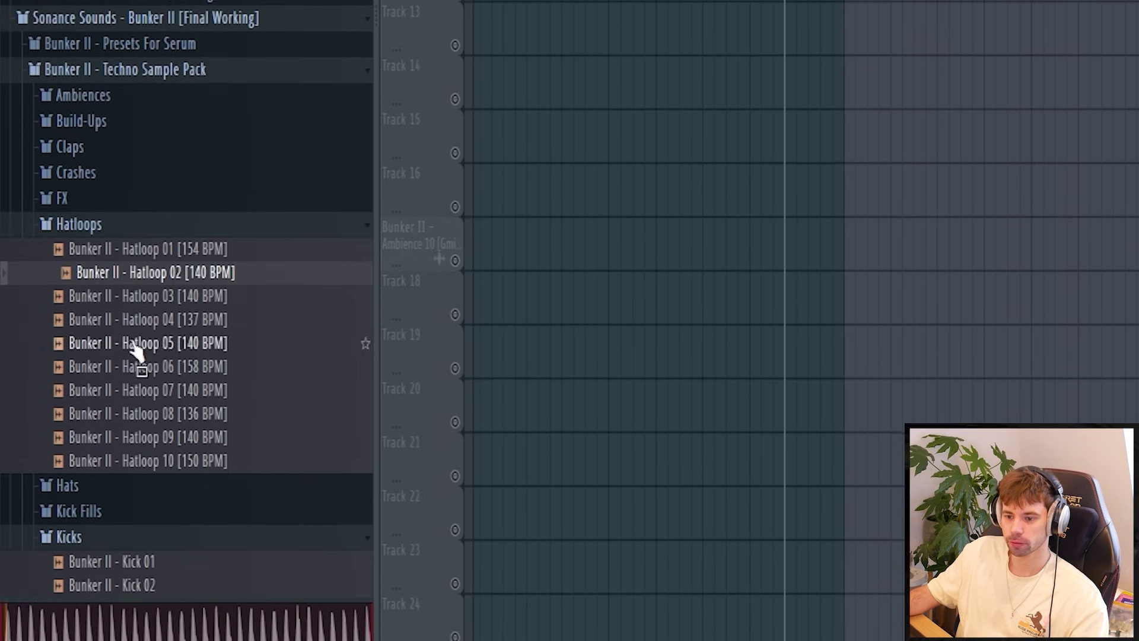
pyautogui.click(62, 483)
pyautogui.click(68, 493)
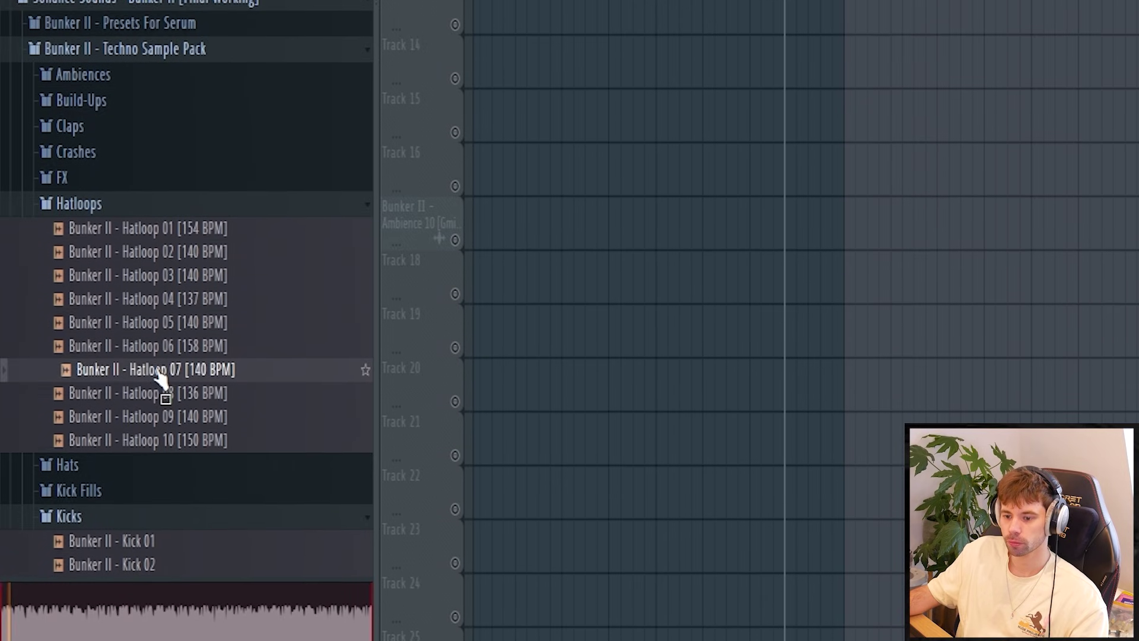
pyautogui.moveTo(159, 375); pyautogui.dragTo(354, 191)
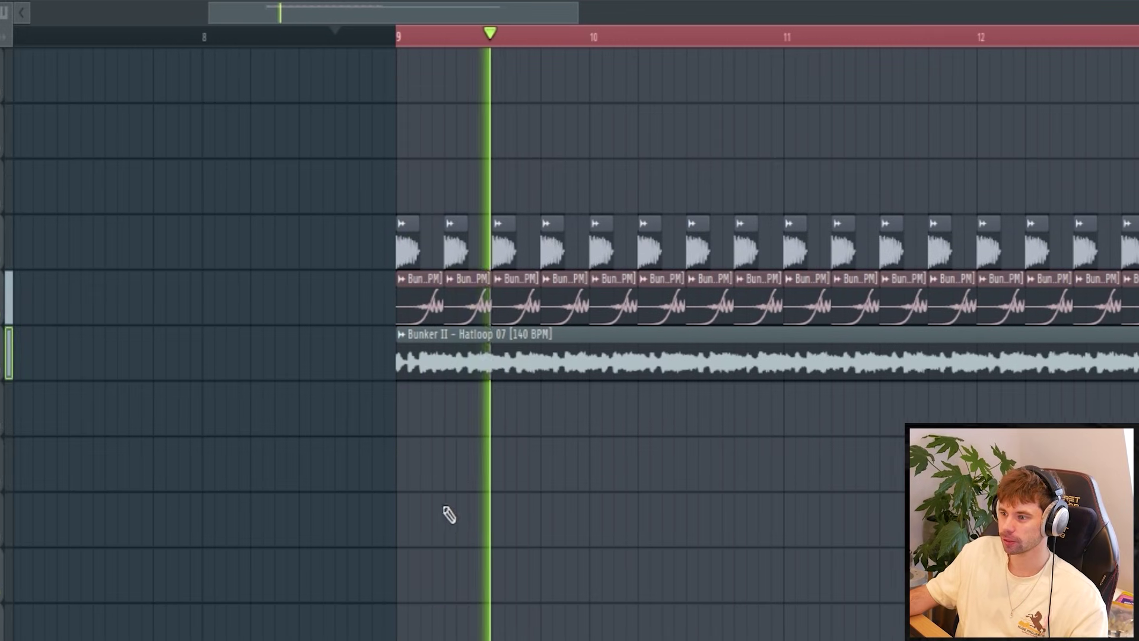
pyautogui.scroll(-2, 419, 434)
pyautogui.scroll(1, 258, 499)
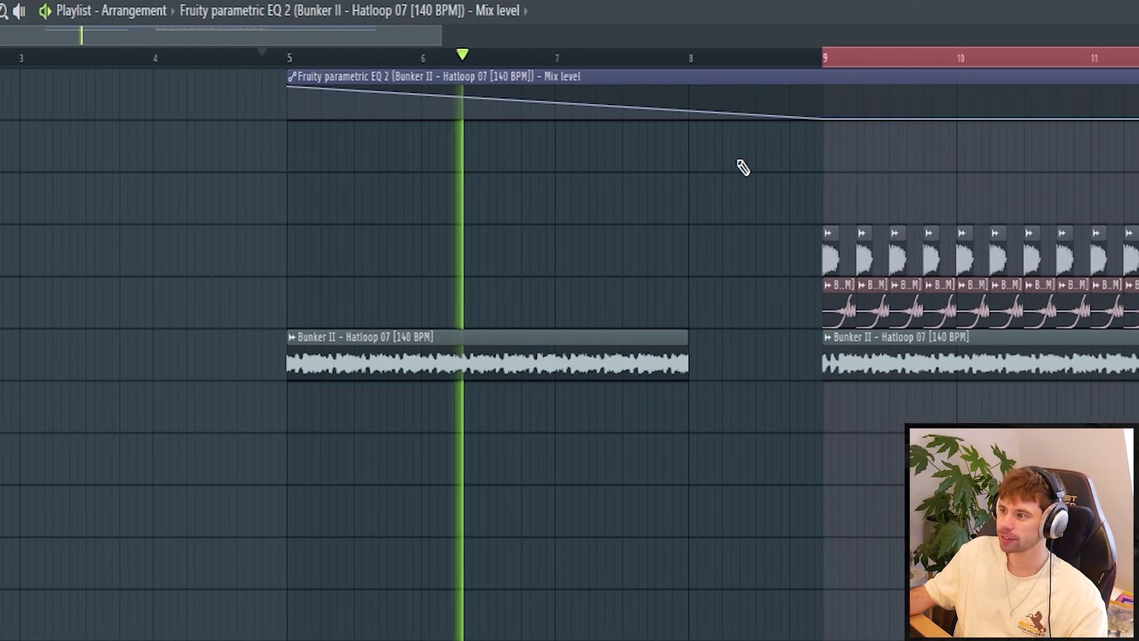
# - Audition the Bunker II claps and place Bunker II - Clap 10 below the hatloop on beats 2 and 4 from bar 9
pyautogui.click(42, 393)
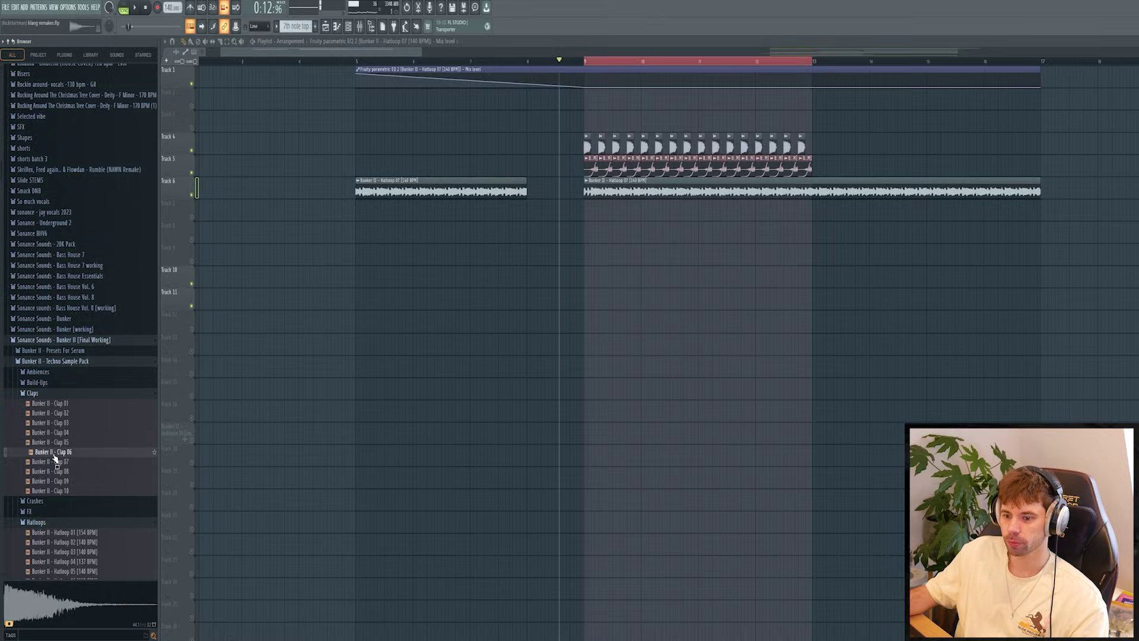
pyautogui.click(49, 491)
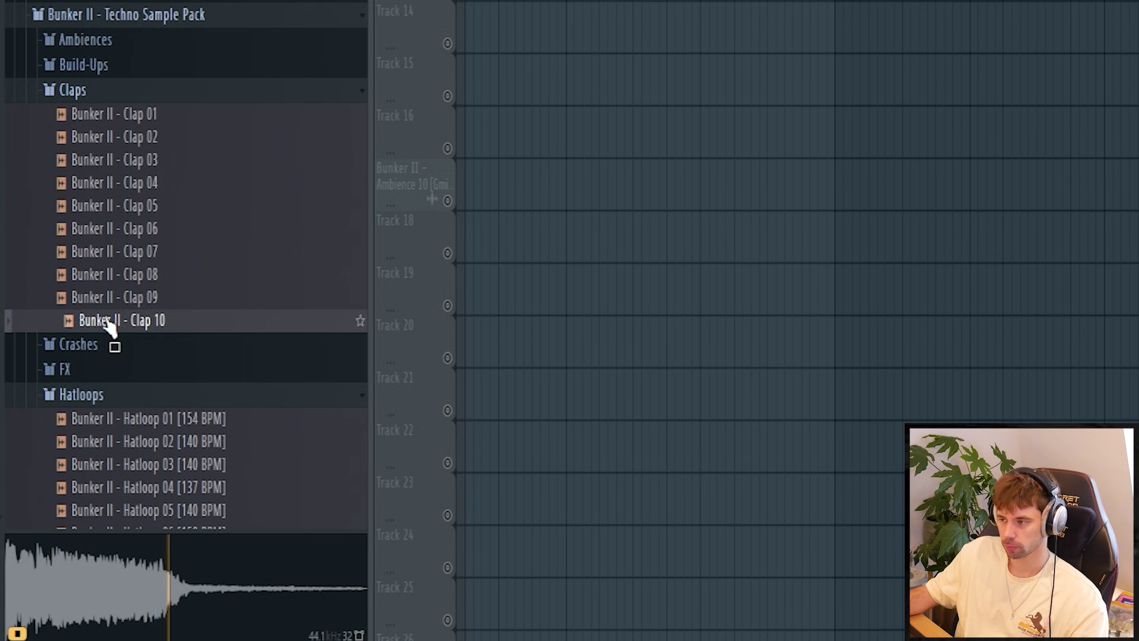
pyautogui.moveTo(107, 322); pyautogui.dragTo(668, 321)
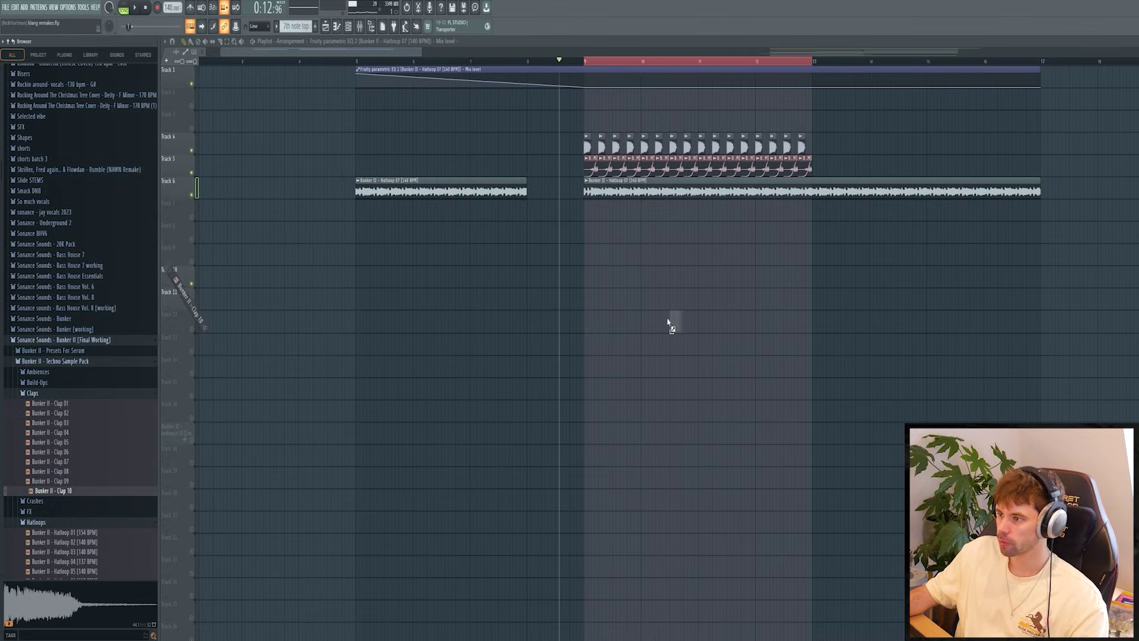
pyautogui.click(627, 212)
pyautogui.moveTo(591, 223); pyautogui.dragTo(633, 207)
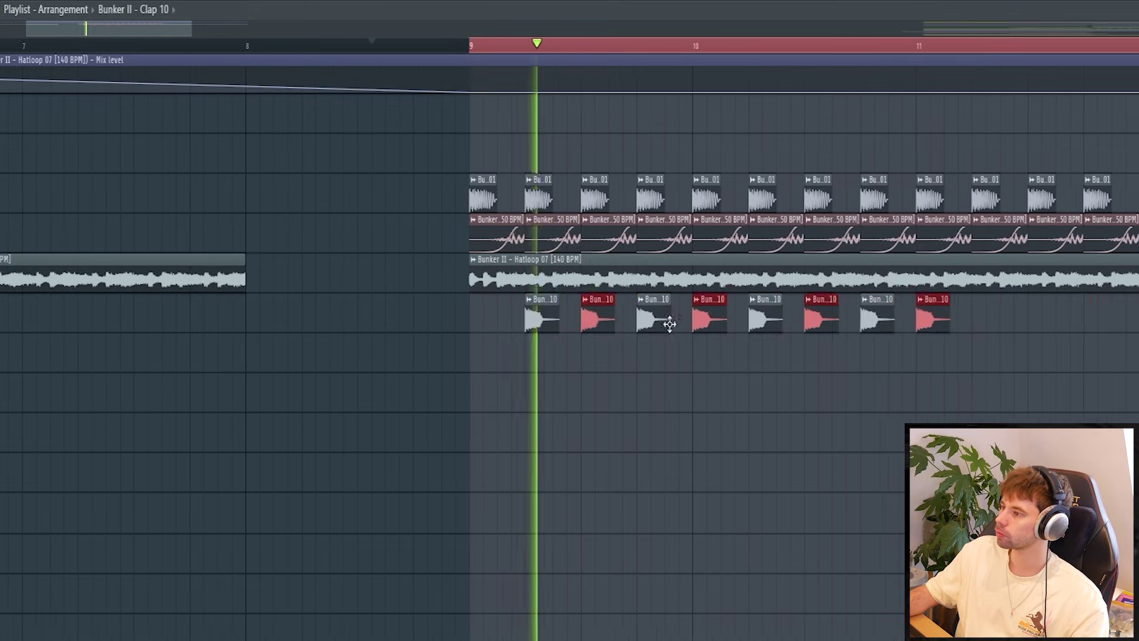
pyautogui.moveTo(600, 324); pyautogui.dragTo(991, 330)
pyautogui.keyDown('ctrl'); pyautogui.click(867, 437); pyautogui.keyUp('ctrl')
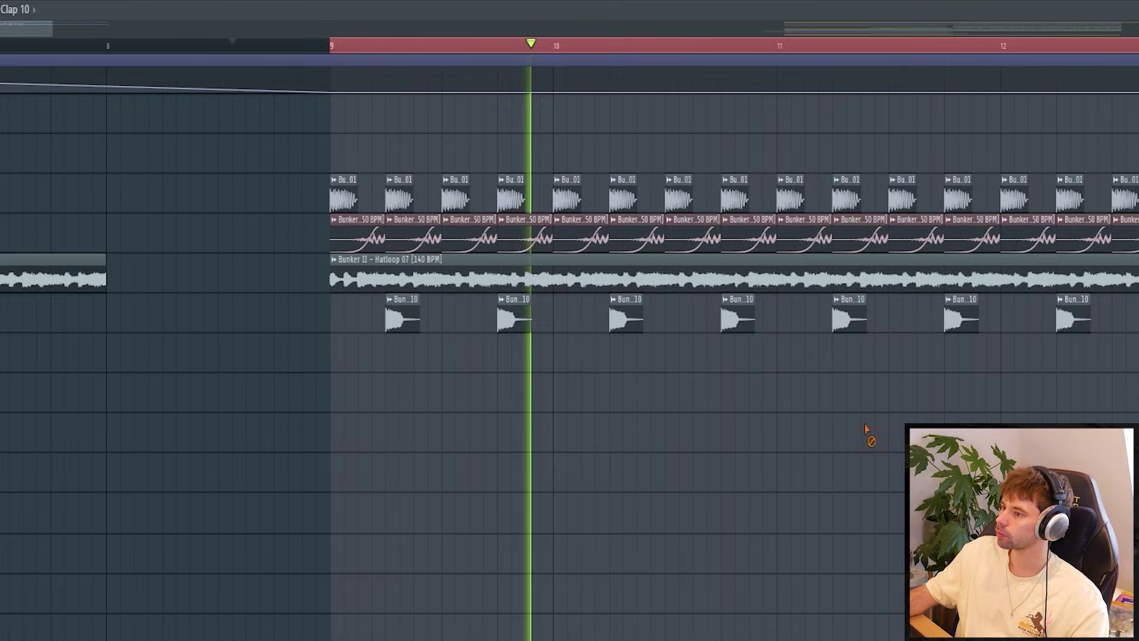
pyautogui.press('space')
# - Load the Reese - Klang preset from the BUNKER II presets into Serum #7
pyautogui.click(414, 326)
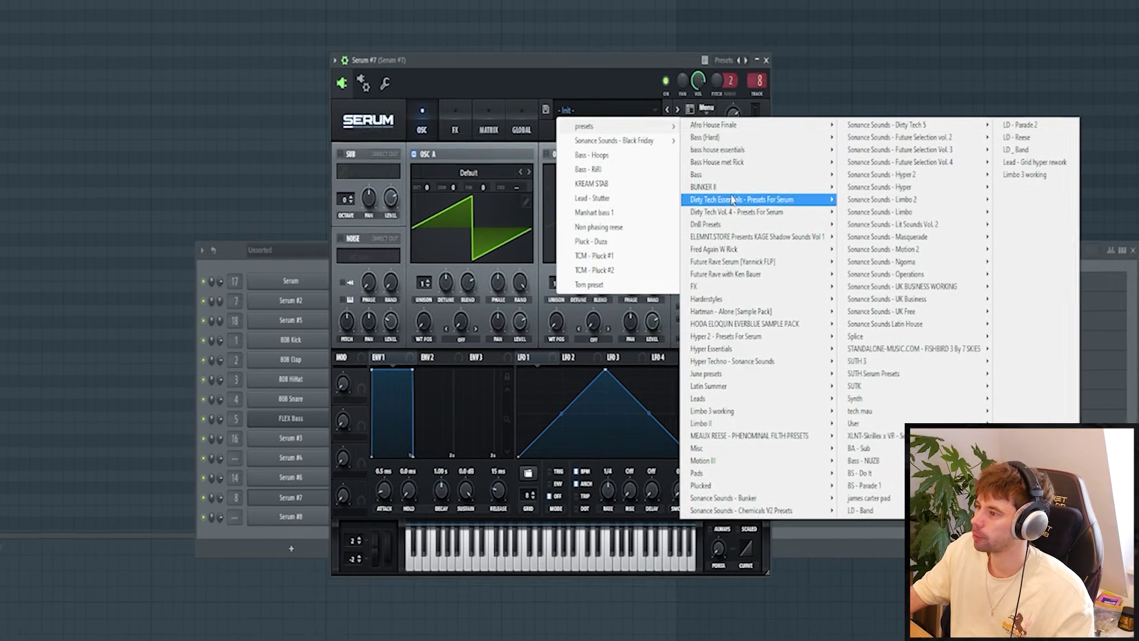
pyautogui.moveTo(820, 184)
pyautogui.click(1011, 249)
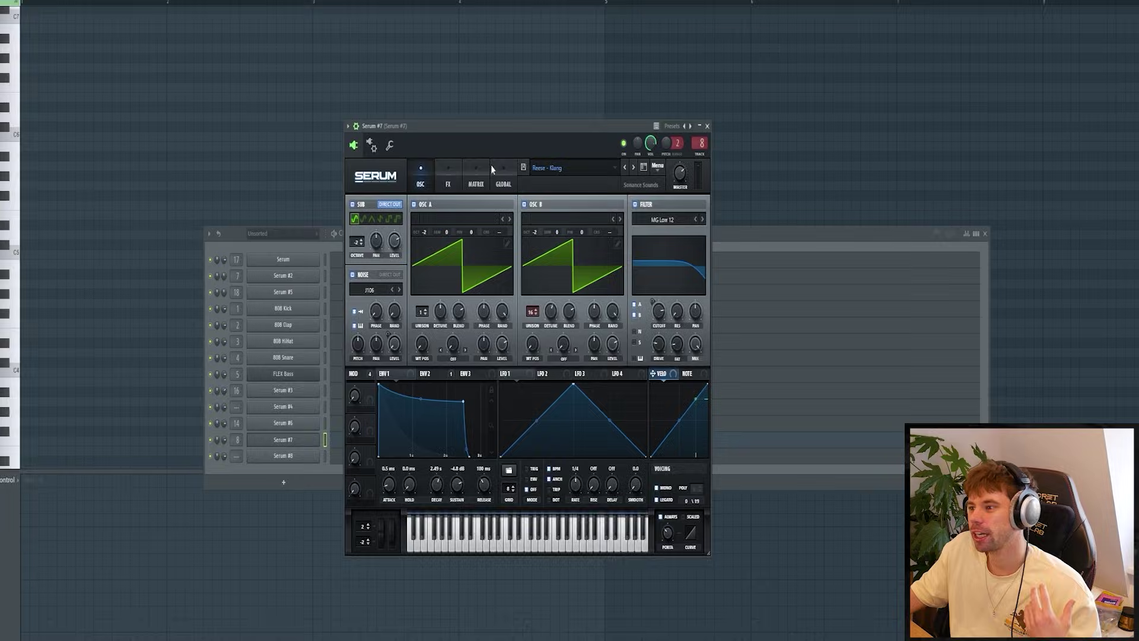
pyautogui.moveTo(504, 126); pyautogui.dragTo(528, 96)
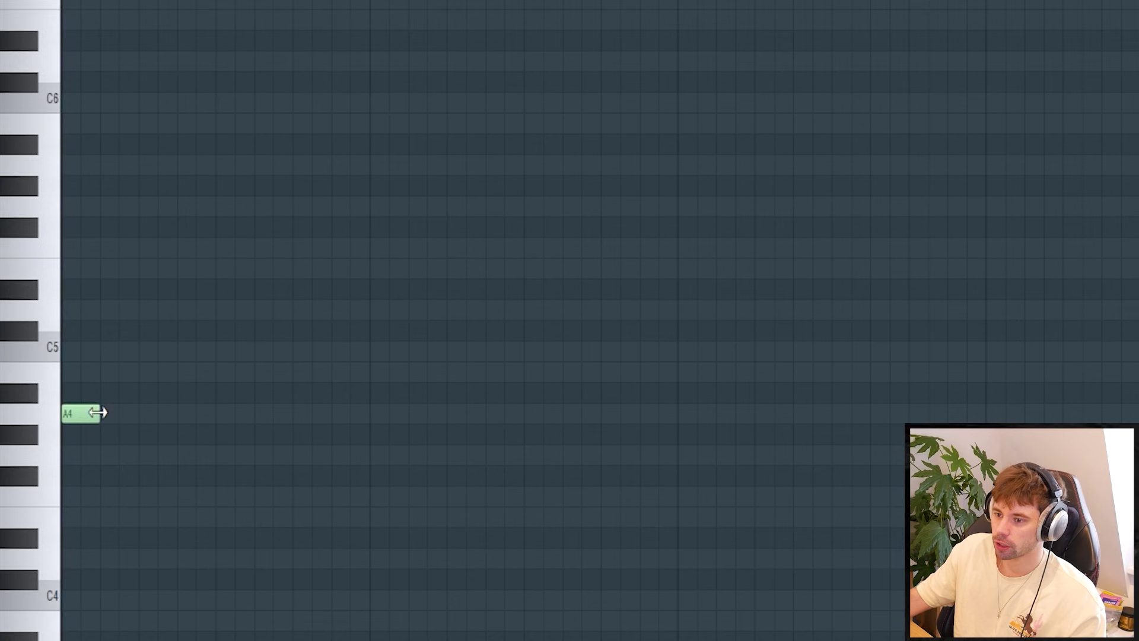
# - Draw a two-bar A4 note followed by one-bar F5 and E5 notes for Serum #7 and play the pattern
pyautogui.moveTo(99, 430); pyautogui.dragTo(369, 430)
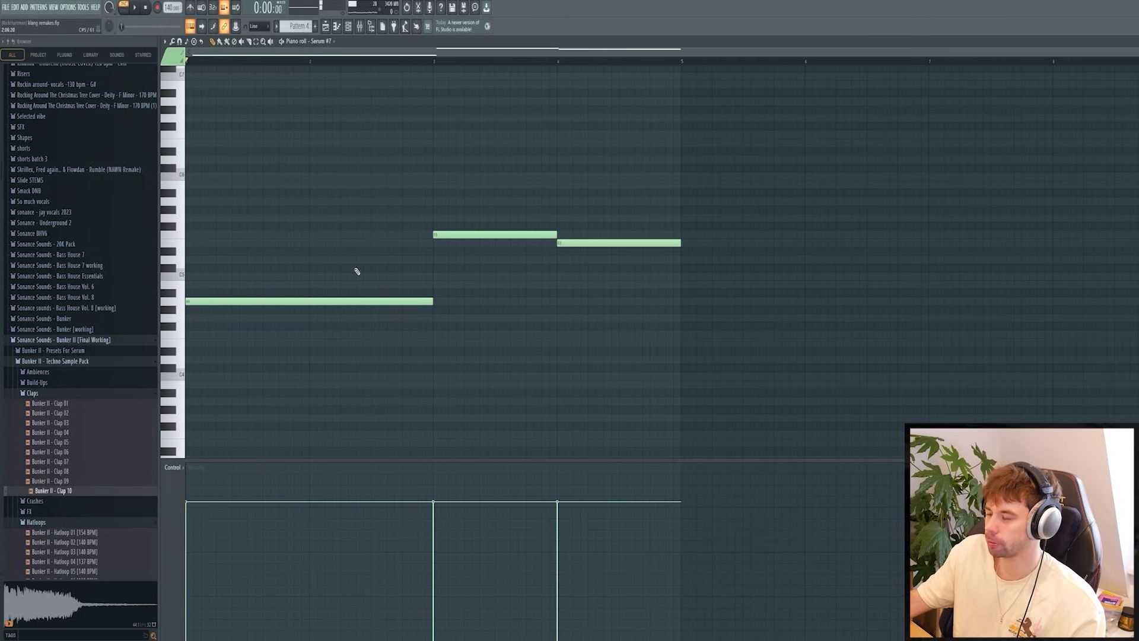
pyautogui.press('space')
pyautogui.keyDown('ctrl'); pyautogui.click(487, 234); pyautogui.keyUp('ctrl')
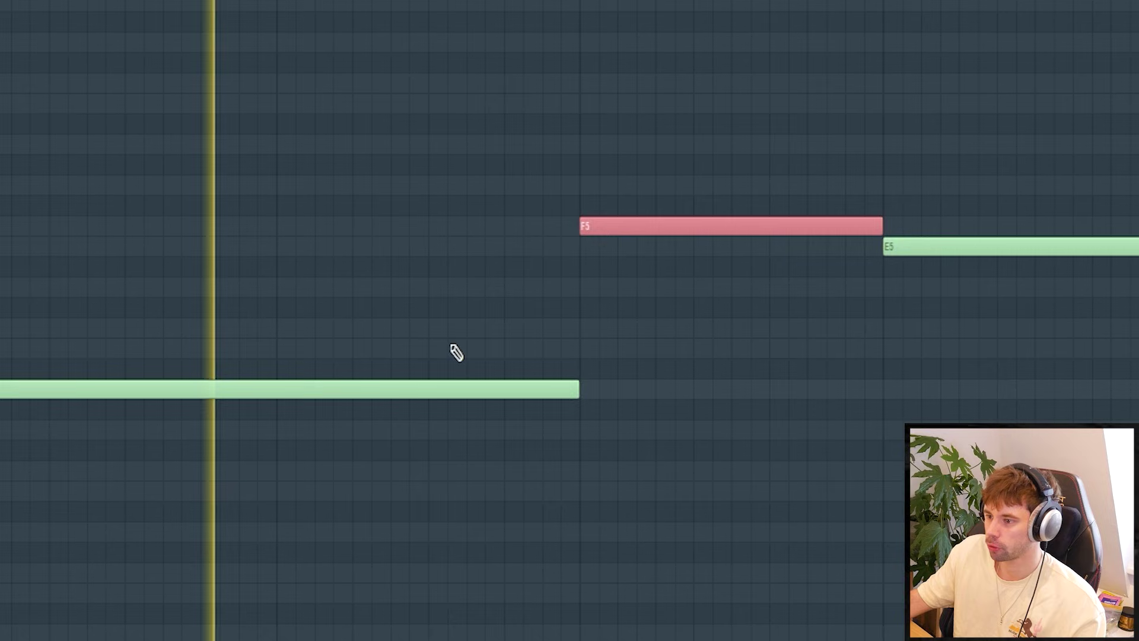
# - Shorten the A4 note by one beat, fill the gap before F5 with a one-beat C6 note and play the pattern
pyautogui.keyDown('ctrl'); pyautogui.click(396, 301); pyautogui.keyUp('ctrl')
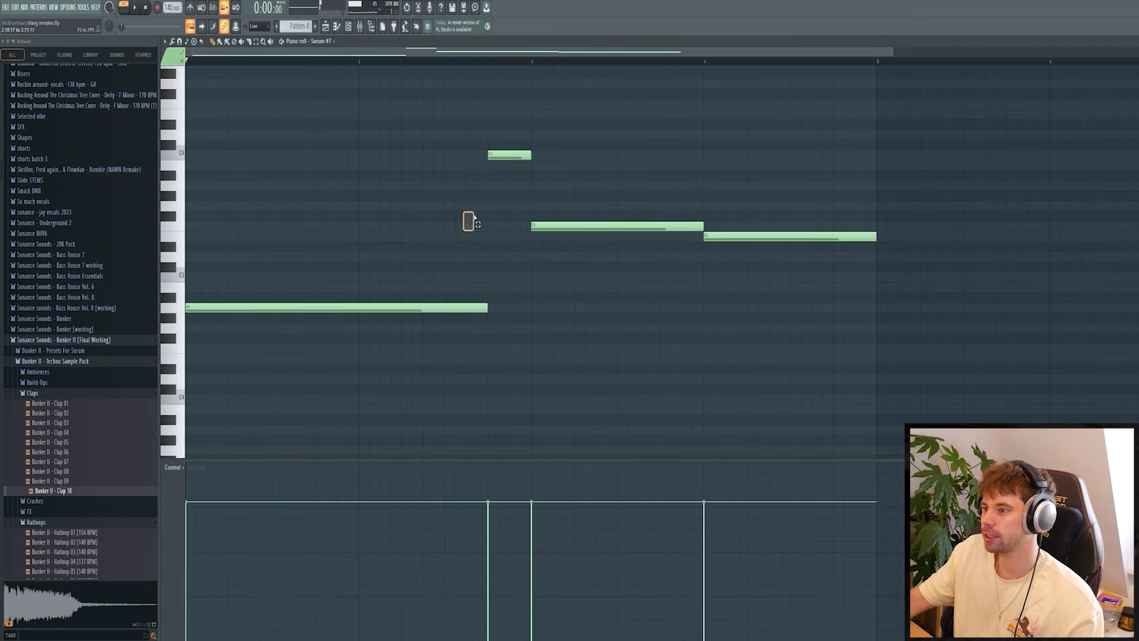
pyautogui.moveTo(471, 221); pyautogui.dragTo(537, 153)
pyautogui.press('space')
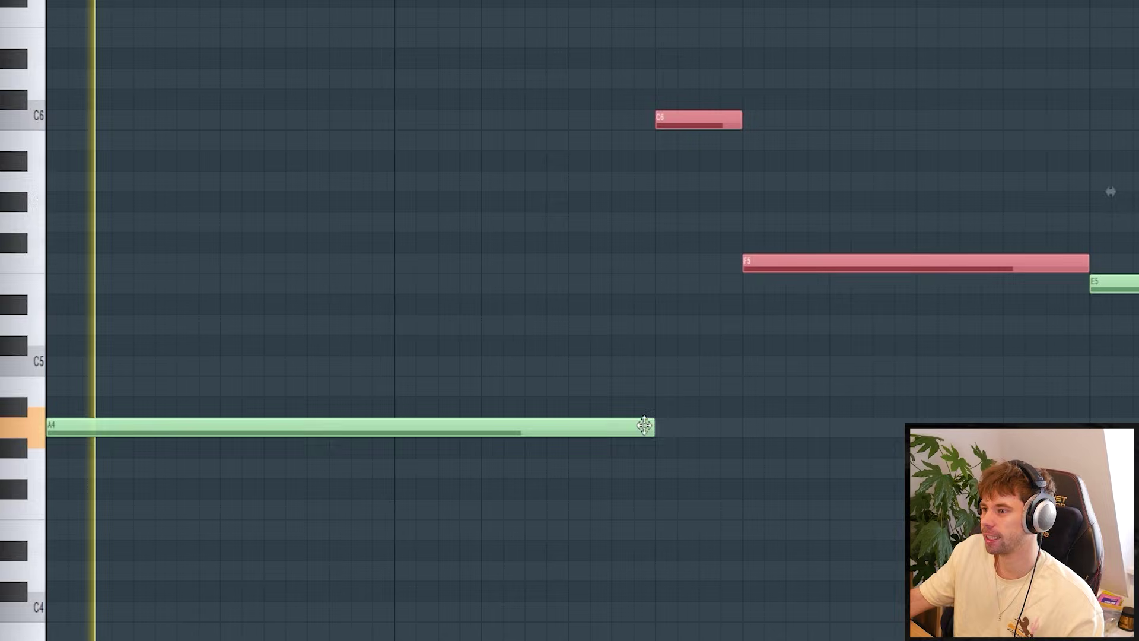
pyautogui.hotkey('ctrl', 'd')
pyautogui.scroll(-1, 570, 321)
pyautogui.scroll(-1, 770, 449)
pyautogui.scroll(1, 991, 412)
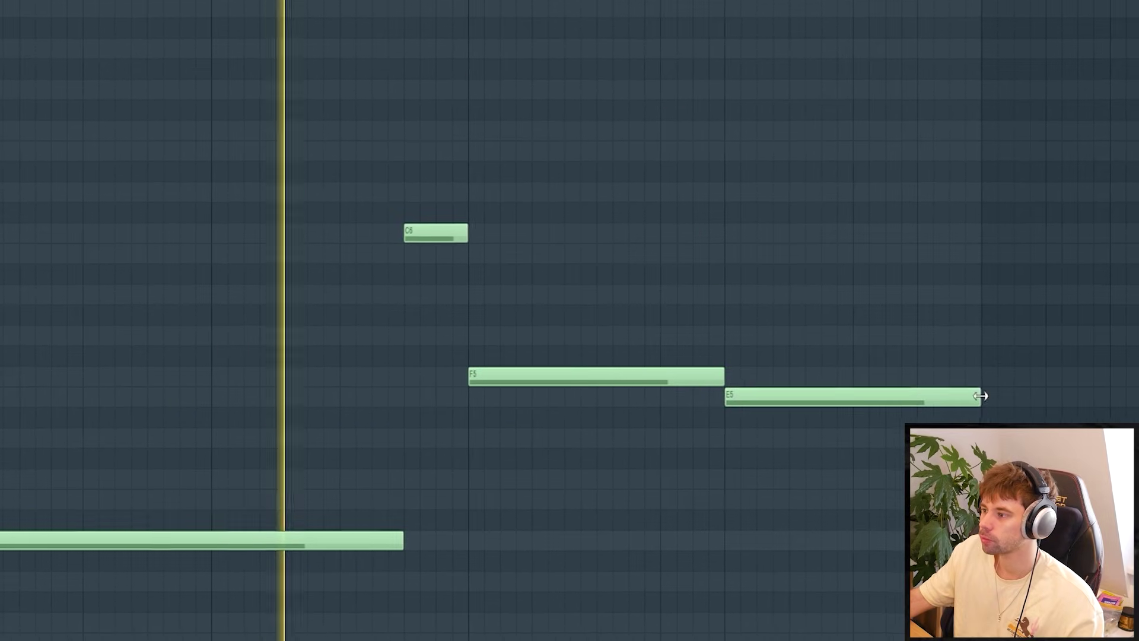
# - Shorten the E5 note to three beats and add a one-beat G5 note after it to complete the fourth bar
pyautogui.moveTo(983, 396); pyautogui.dragTo(872, 414)
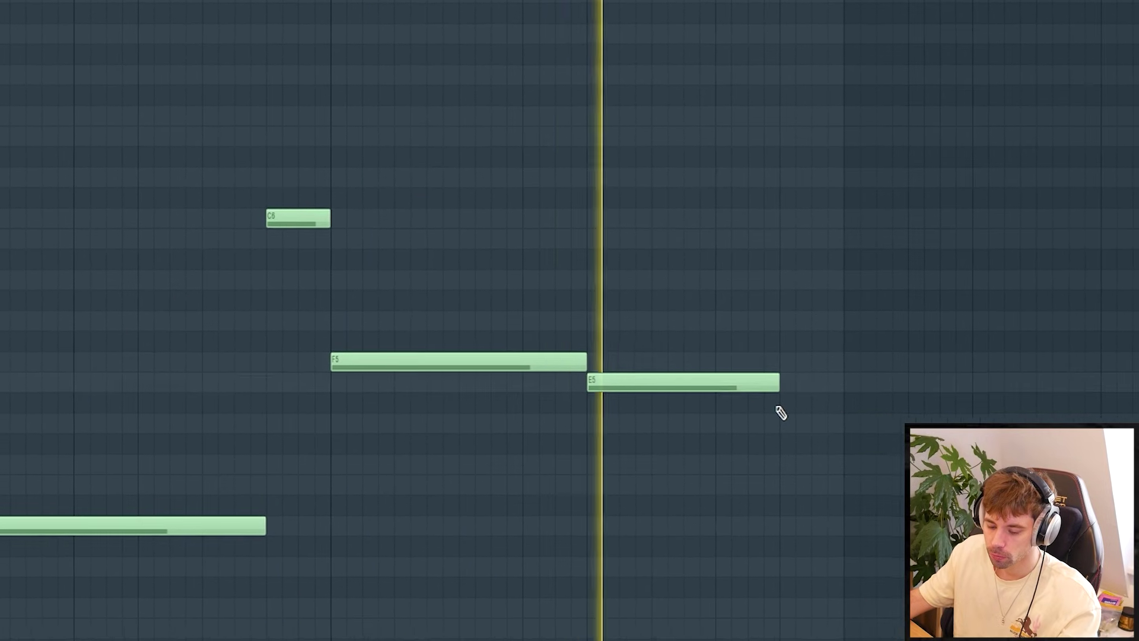
pyautogui.click(848, 319)
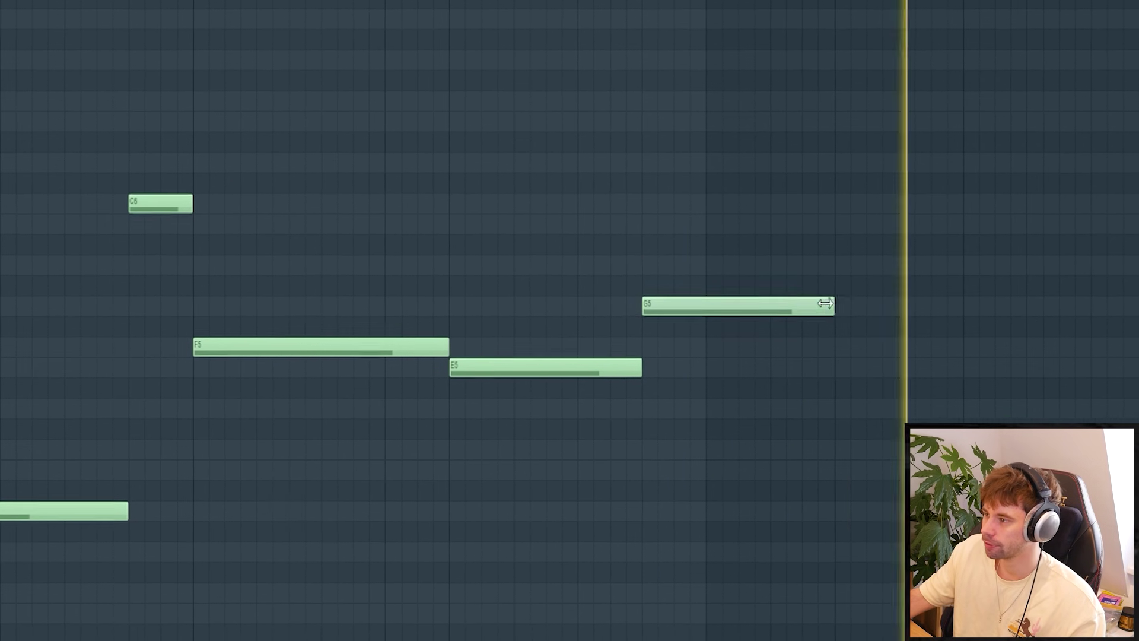
pyautogui.moveTo(871, 309); pyautogui.dragTo(752, 325)
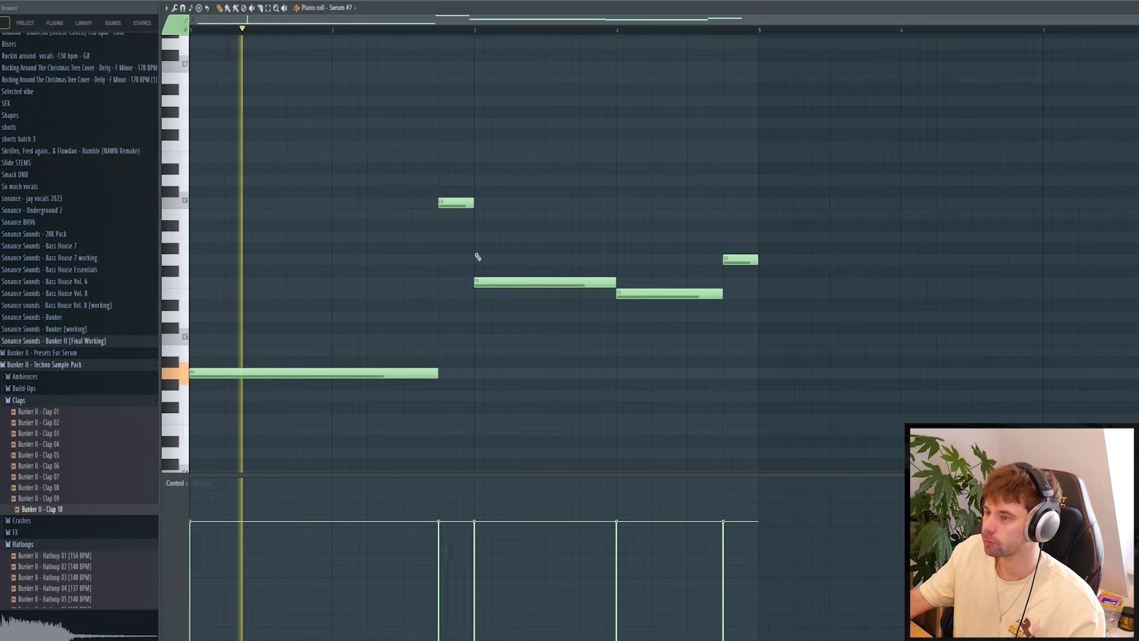
# - Open Serum #7 from the channel rack and check its portamento time while the pattern plays
pyautogui.press('F6')
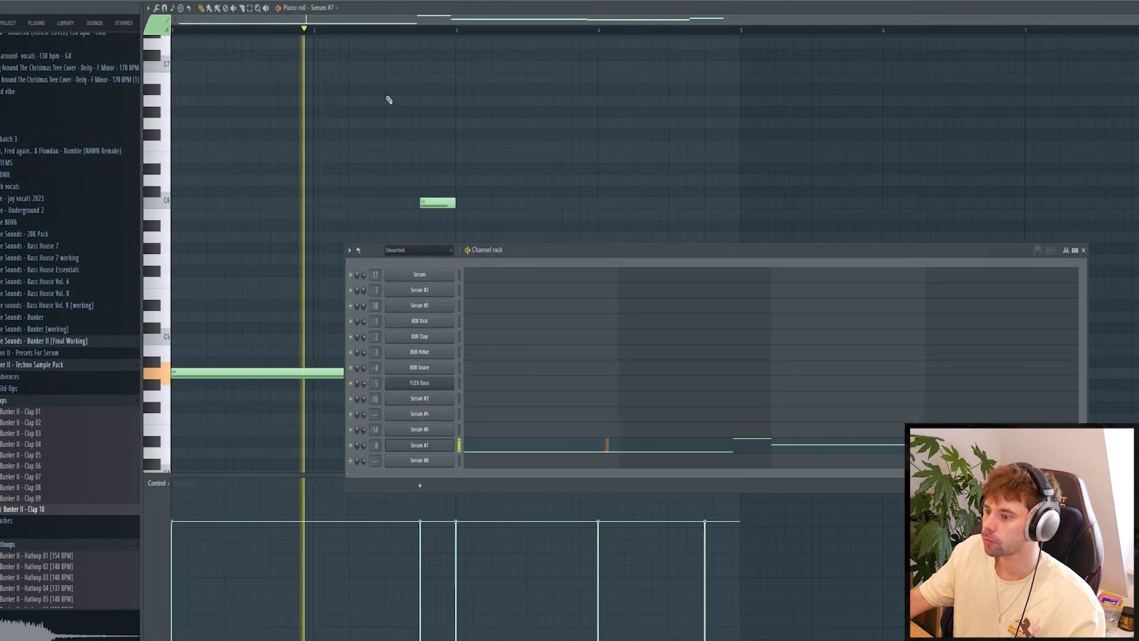
pyautogui.click(439, 446)
pyautogui.moveTo(790, 507)
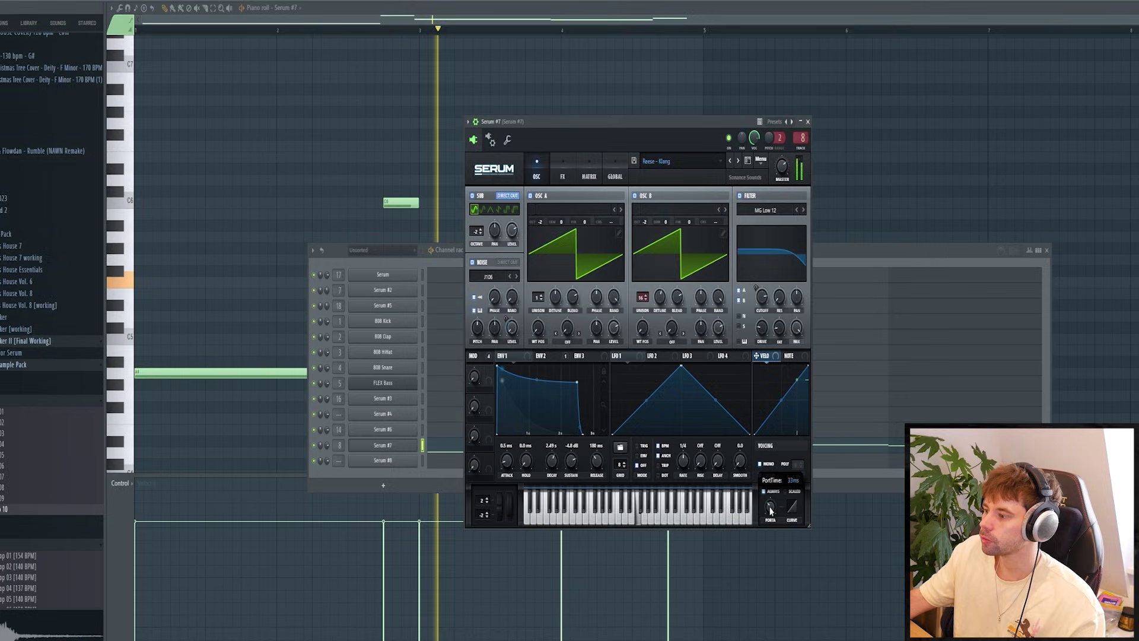
pyautogui.moveTo(755, 506); pyautogui.dragTo(756, 505)
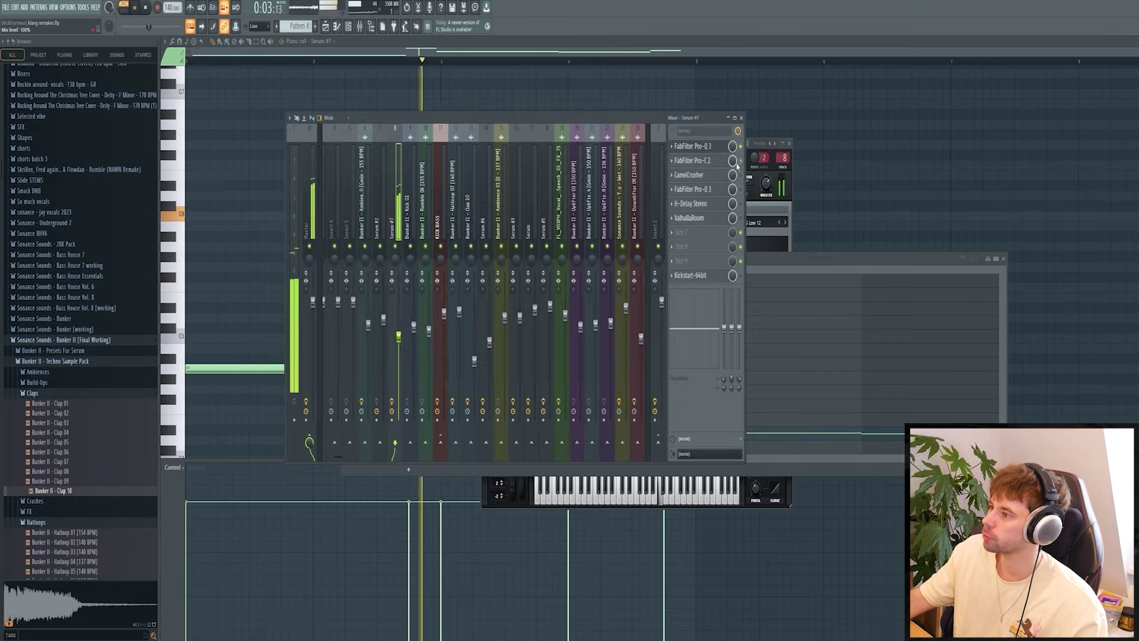
# - Review the FabFilter Pro-C 2, CamelCrusher and second FabFilter Pro-Q 3 settings on the Serum #7 mixer track
pyautogui.click(786, 123)
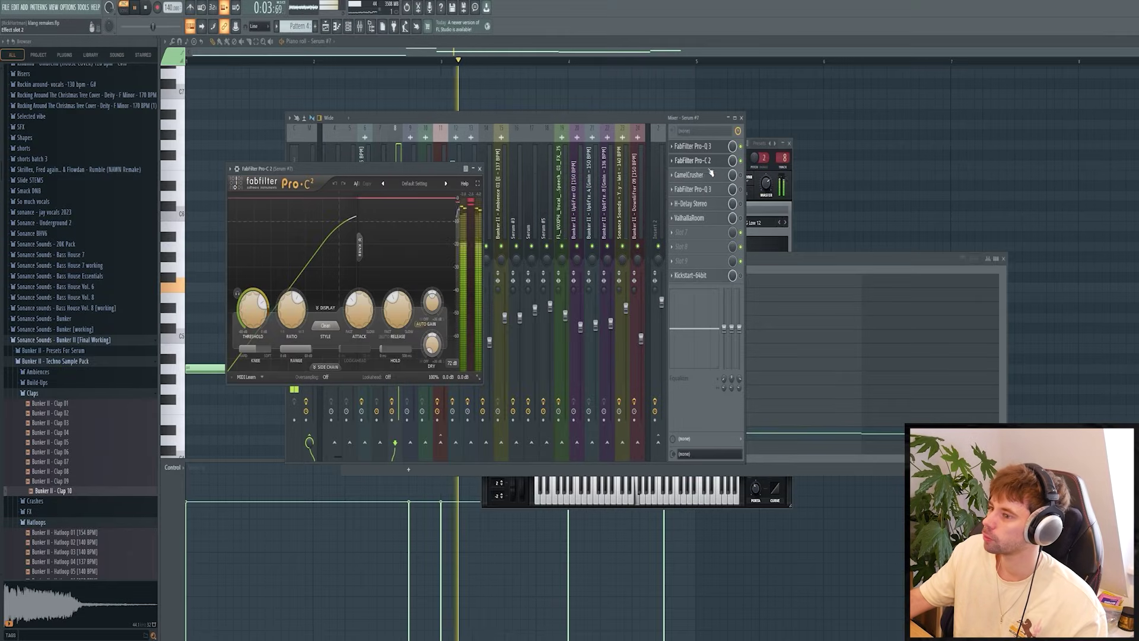
pyautogui.moveTo(305, 174); pyautogui.dragTo(521, 191)
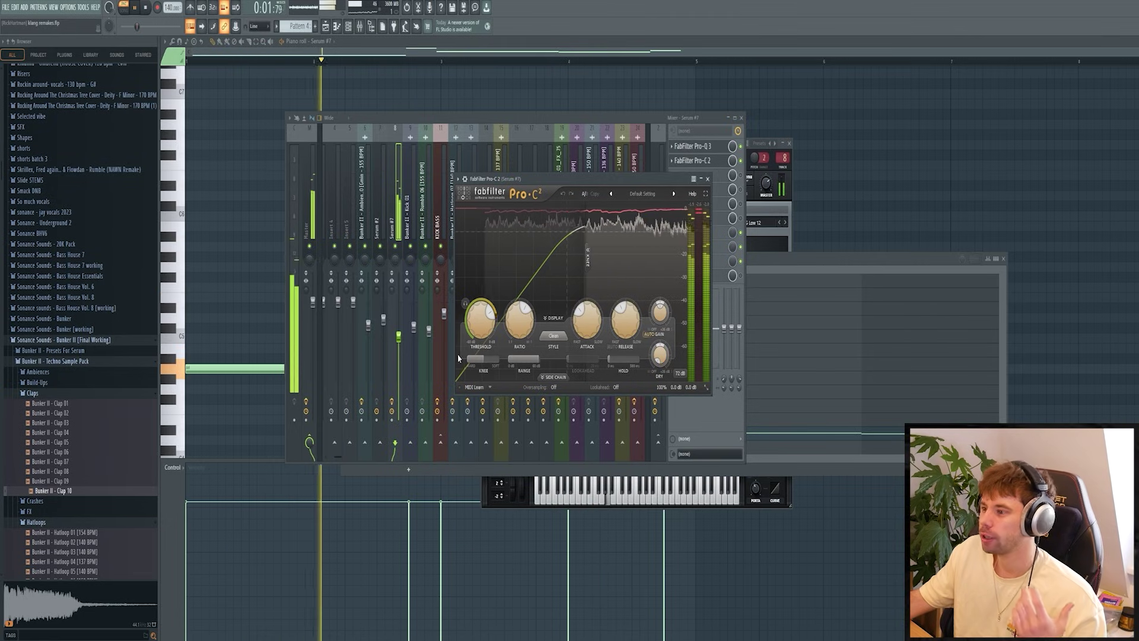
pyautogui.click(707, 179)
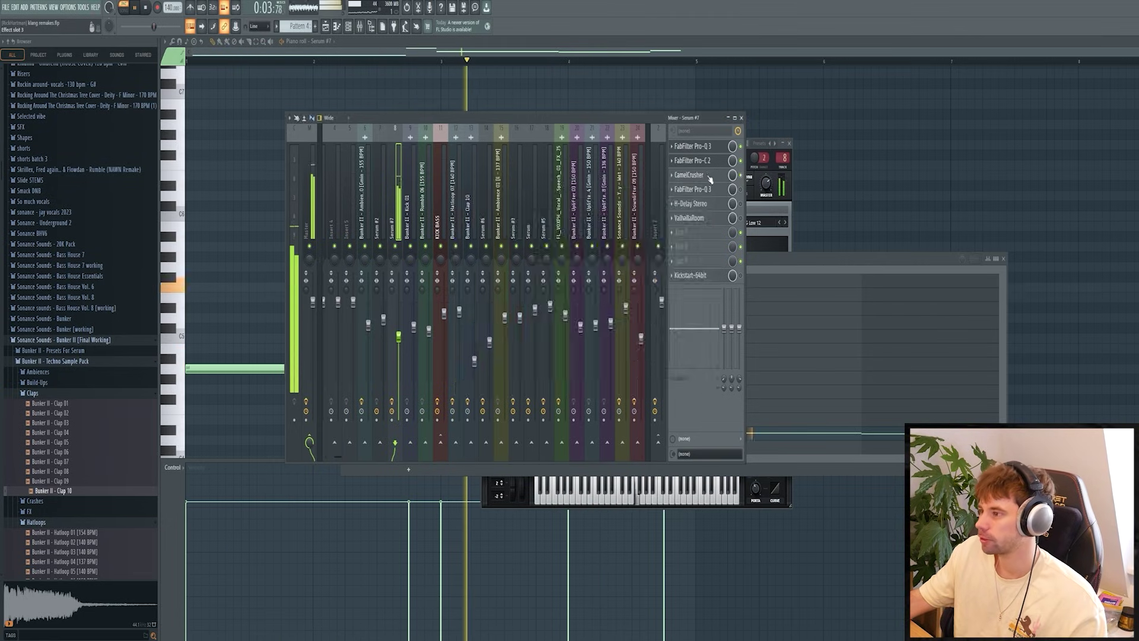
pyautogui.click(708, 177)
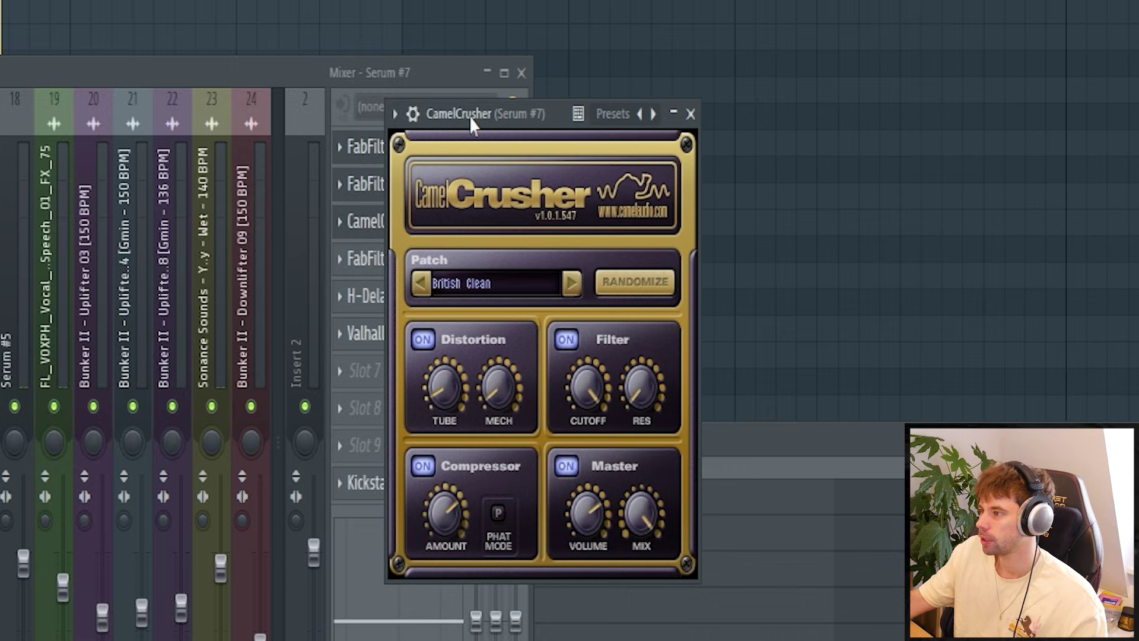
pyautogui.moveTo(471, 117); pyautogui.dragTo(45, 199)
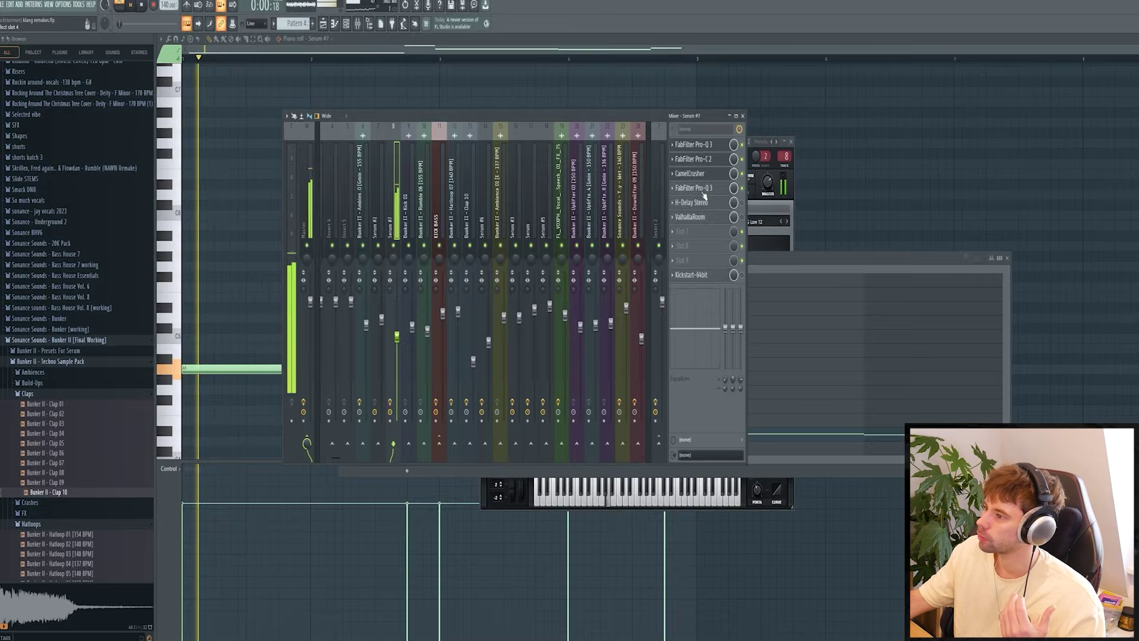
pyautogui.click(884, 146)
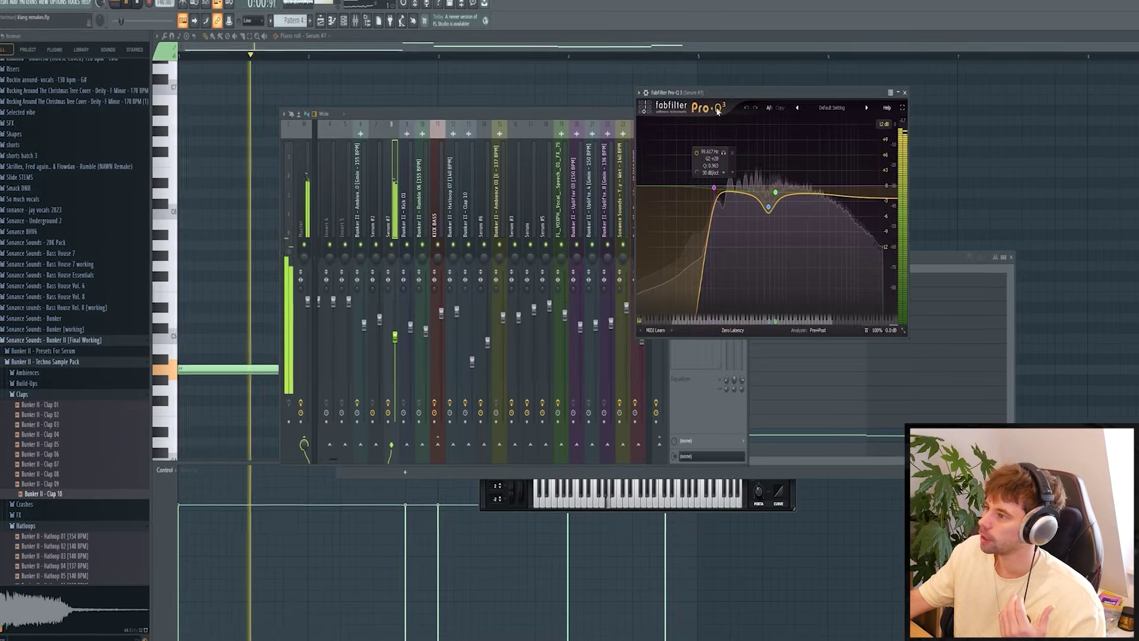
pyautogui.moveTo(706, 99); pyautogui.dragTo(529, 127)
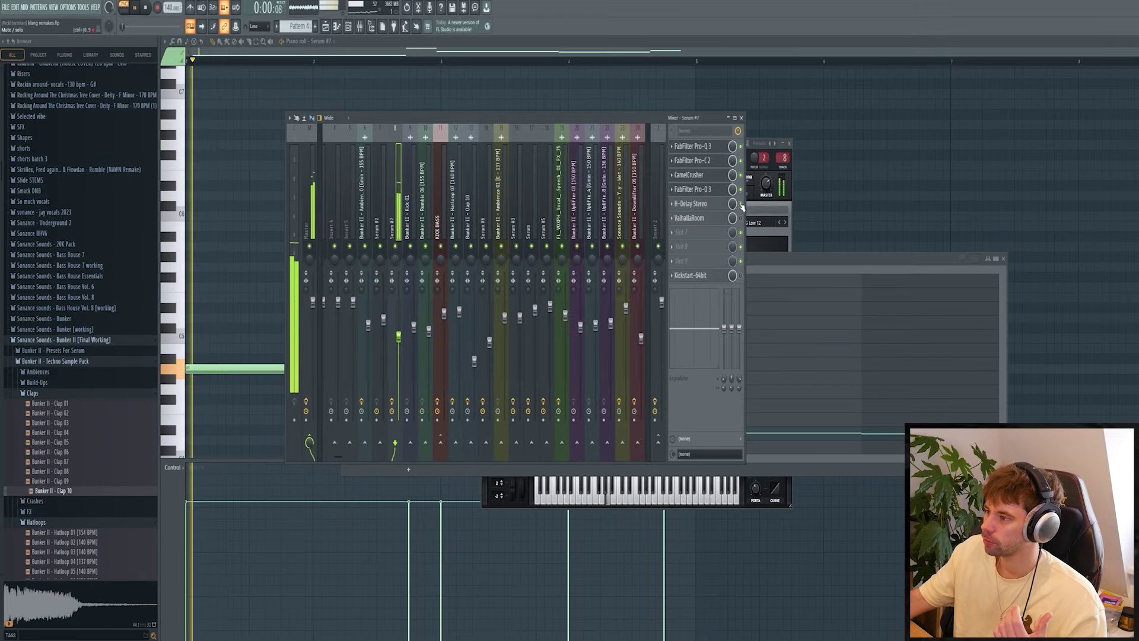
# - Review the H-Delay Stereo and ValhallaRoom settings on the Serum #7 mixer track
pyautogui.click(710, 205)
pyautogui.moveTo(280, 89); pyautogui.dragTo(545, 165)
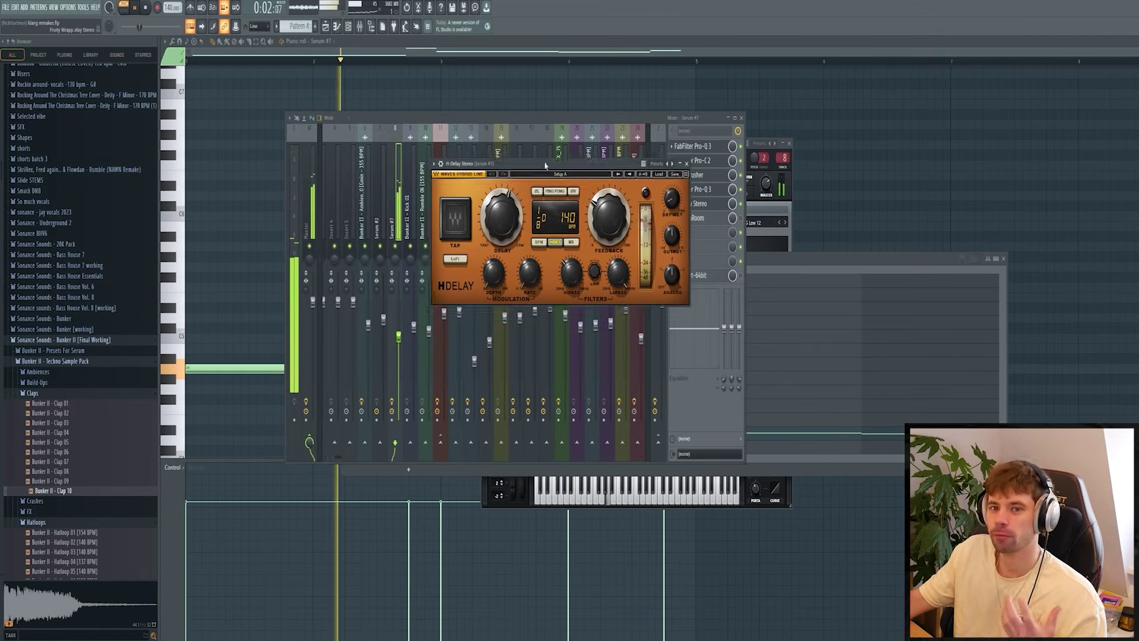
pyautogui.click(710, 218)
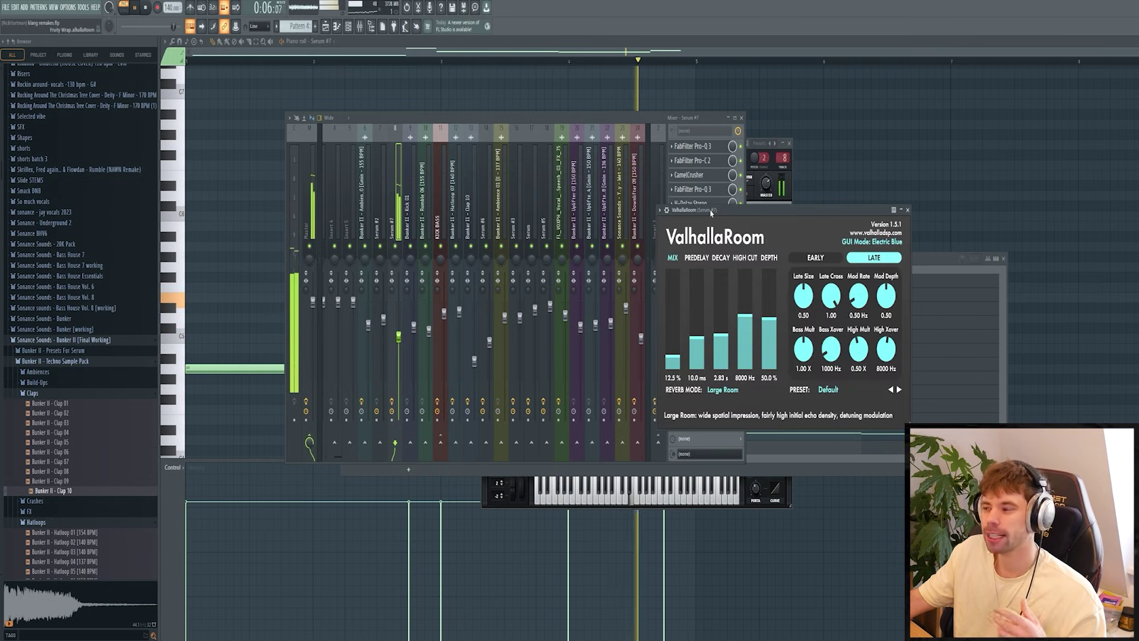
pyautogui.moveTo(712, 211); pyautogui.dragTo(586, 282)
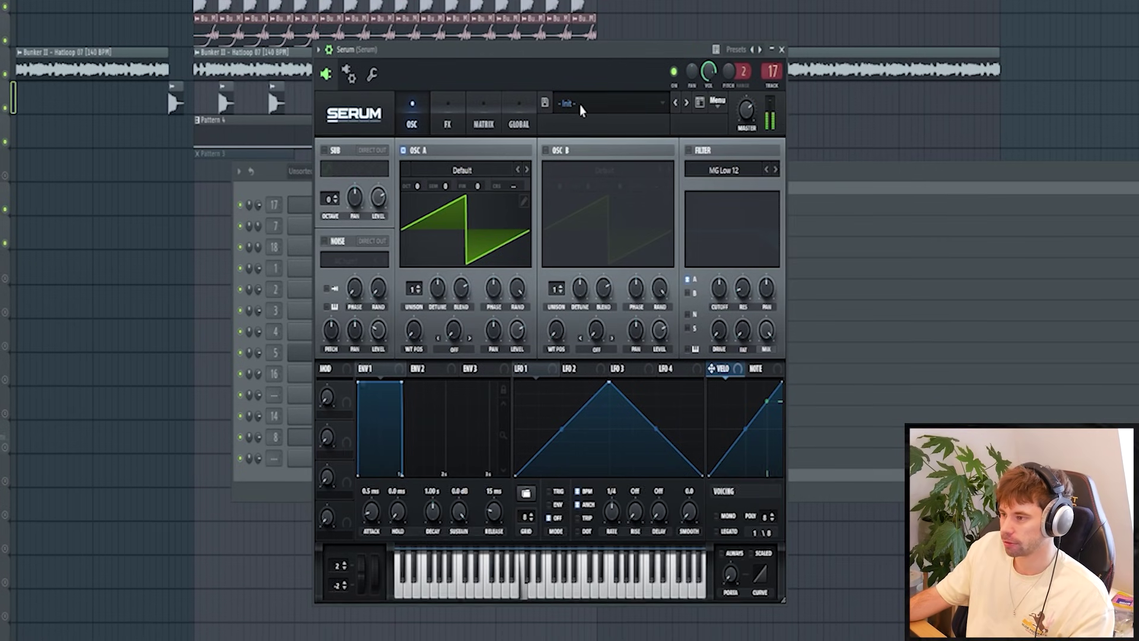
# - Load the Lead - Klang preset from the BUNKER II bank in the newly initialised Serum
pyautogui.click(579, 106)
pyautogui.moveTo(587, 121)
pyautogui.moveTo(718, 185)
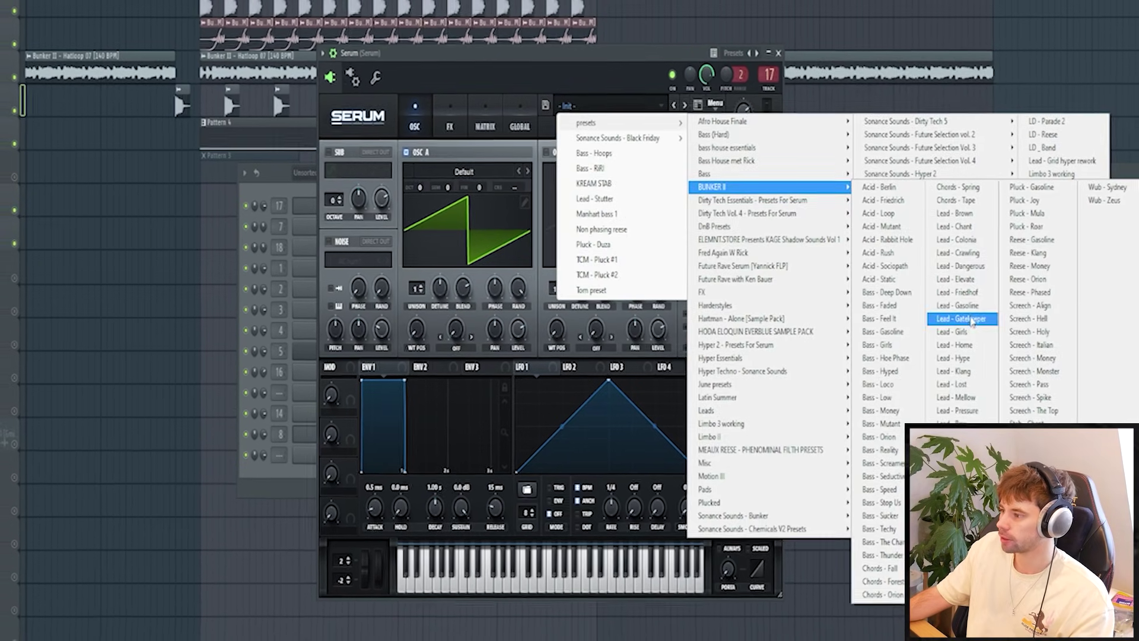
pyautogui.click(964, 358)
pyautogui.click(685, 105)
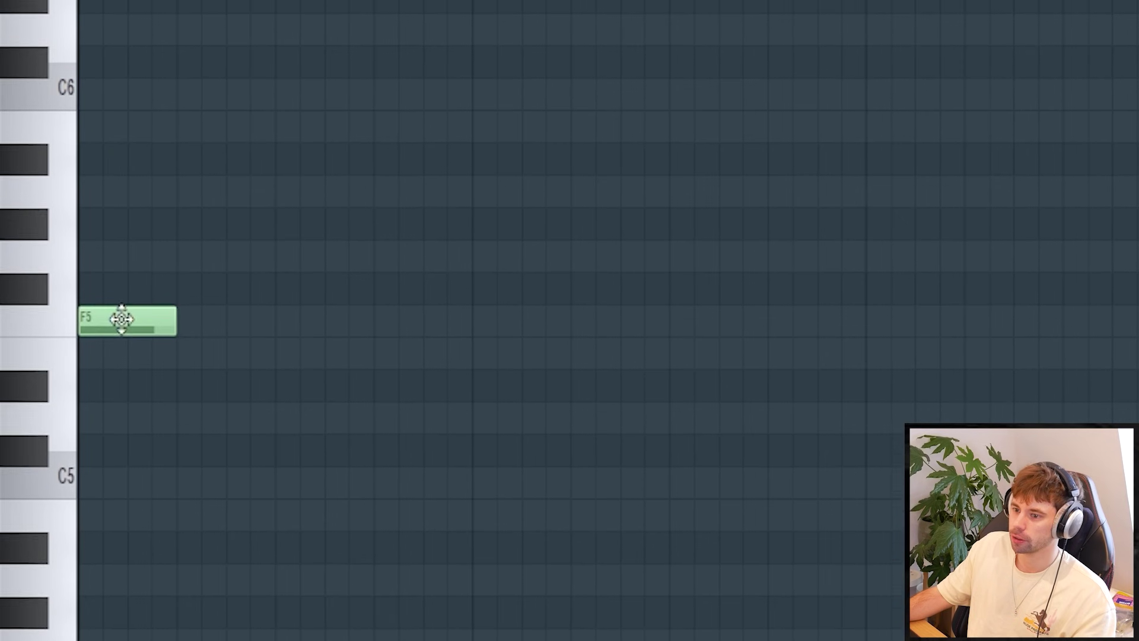
# - Move the opening melody note up to C6 and add a half-beat E6 note near the end of the first bar
pyautogui.moveTo(119, 318); pyautogui.dragTo(114, 119)
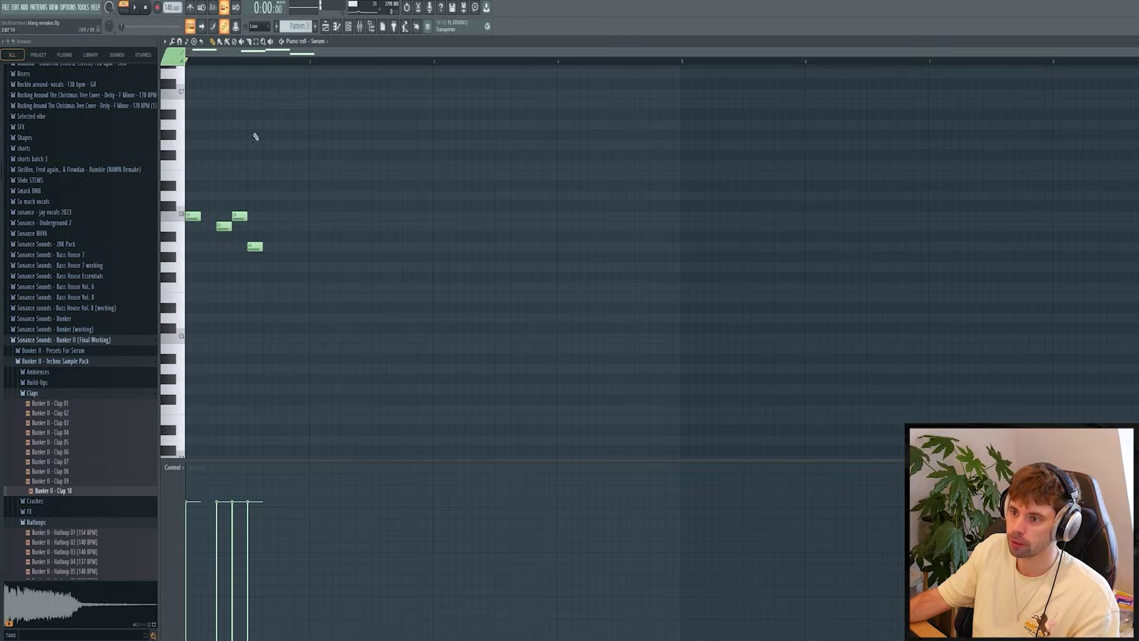
pyautogui.click(296, 175)
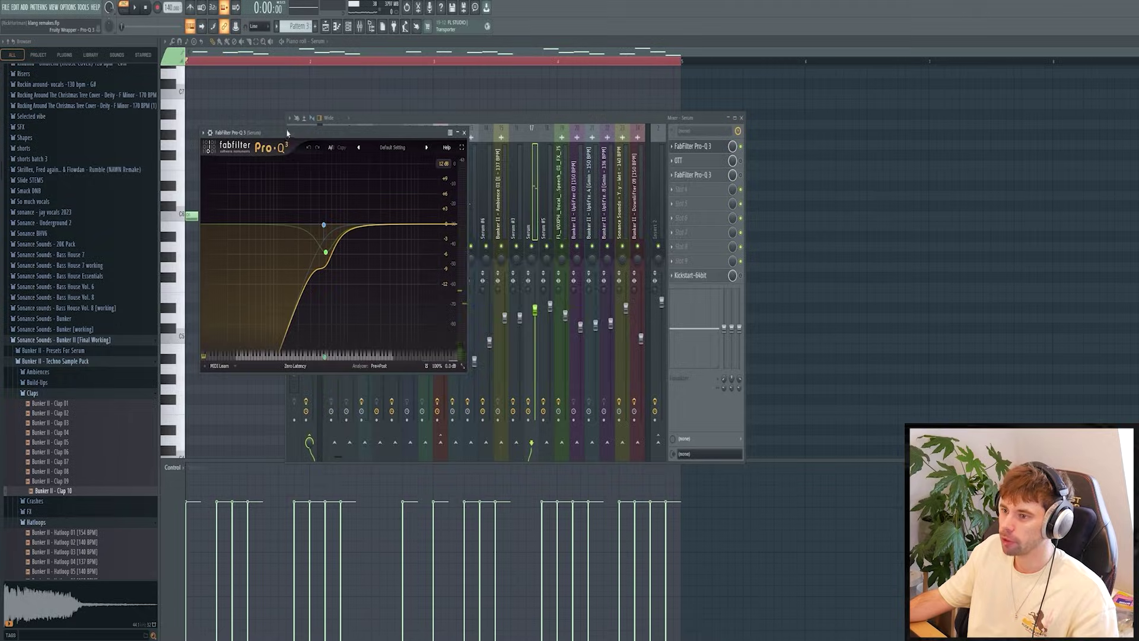
# - Inspect the first FabFilter Pro-Q 3 on the Serum mixer track and solo its 495 Hz cut to hear the affected range
pyautogui.moveTo(293, 132); pyautogui.dragTo(533, 132)
pyautogui.moveTo(520, 278)
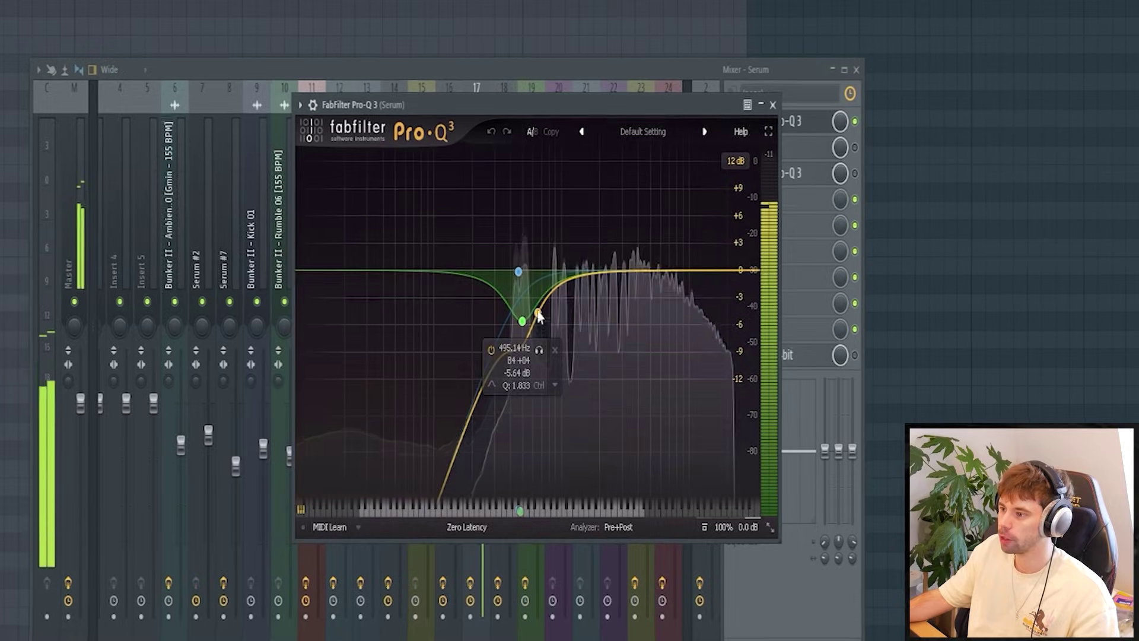
pyautogui.click(540, 354)
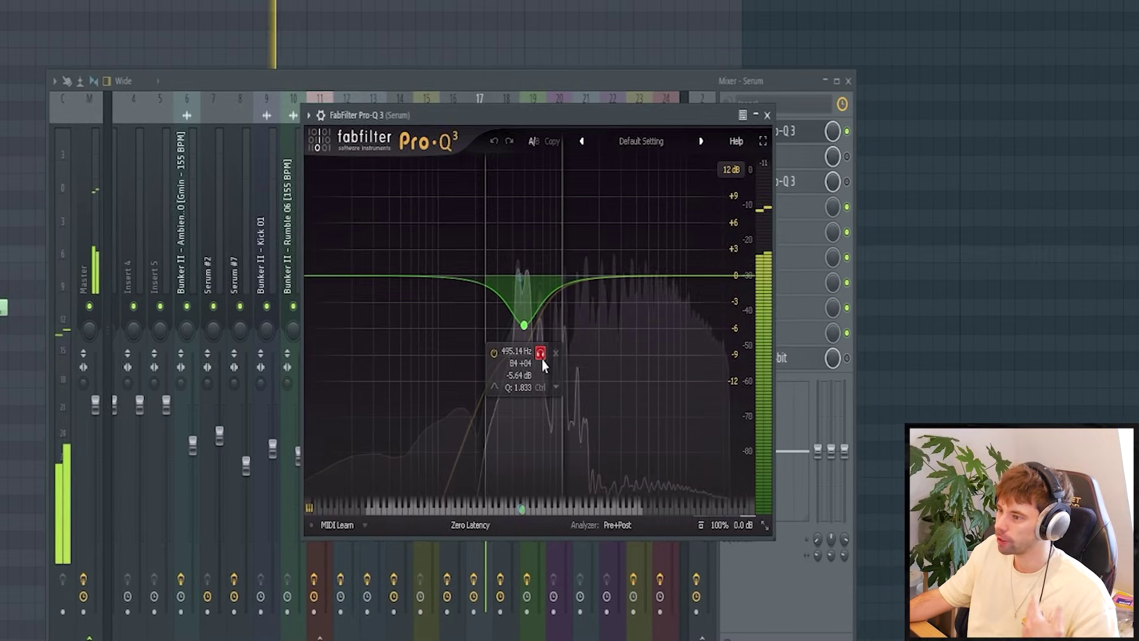
pyautogui.click(540, 354)
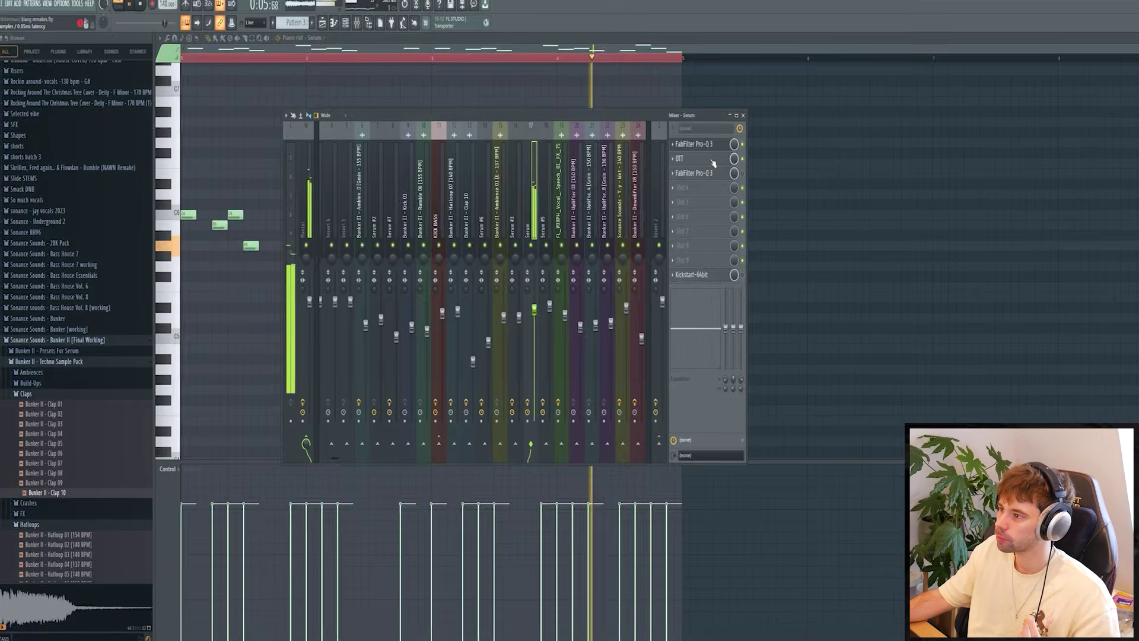
# - Enable OTT, the second FabFilter Pro-Q 3 and Kickstart-64bit on the Serum mixer track, reviewing their settings during playback
pyautogui.click(689, 148)
pyautogui.moveTo(234, 131); pyautogui.dragTo(525, 129)
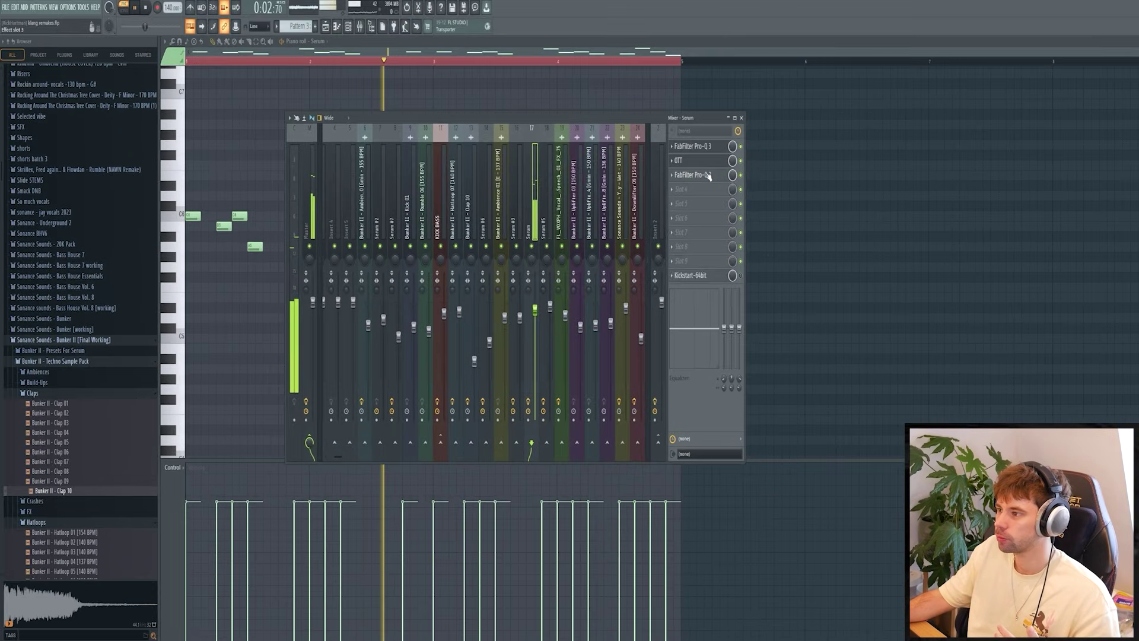
pyautogui.click(692, 146)
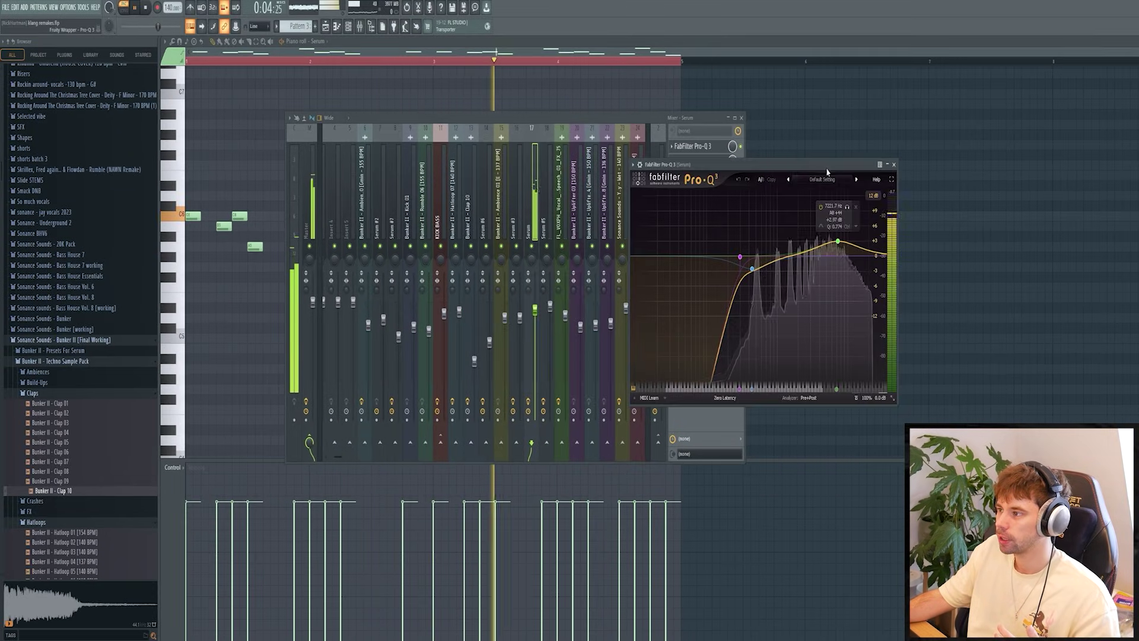
pyautogui.moveTo(827, 172); pyautogui.dragTo(686, 159)
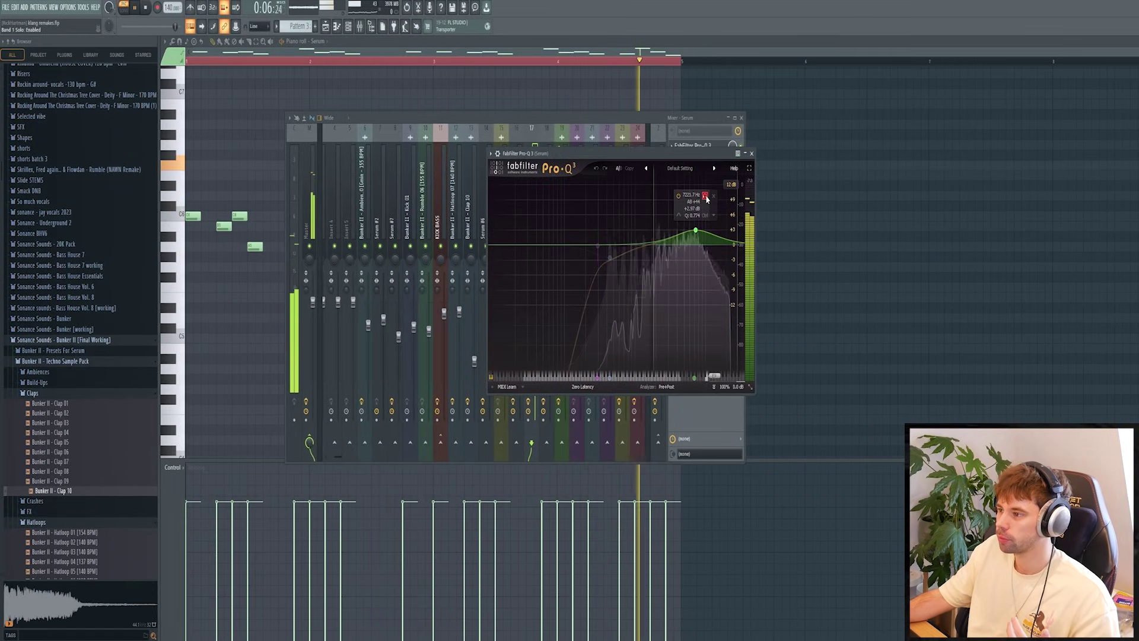
pyautogui.click(603, 120)
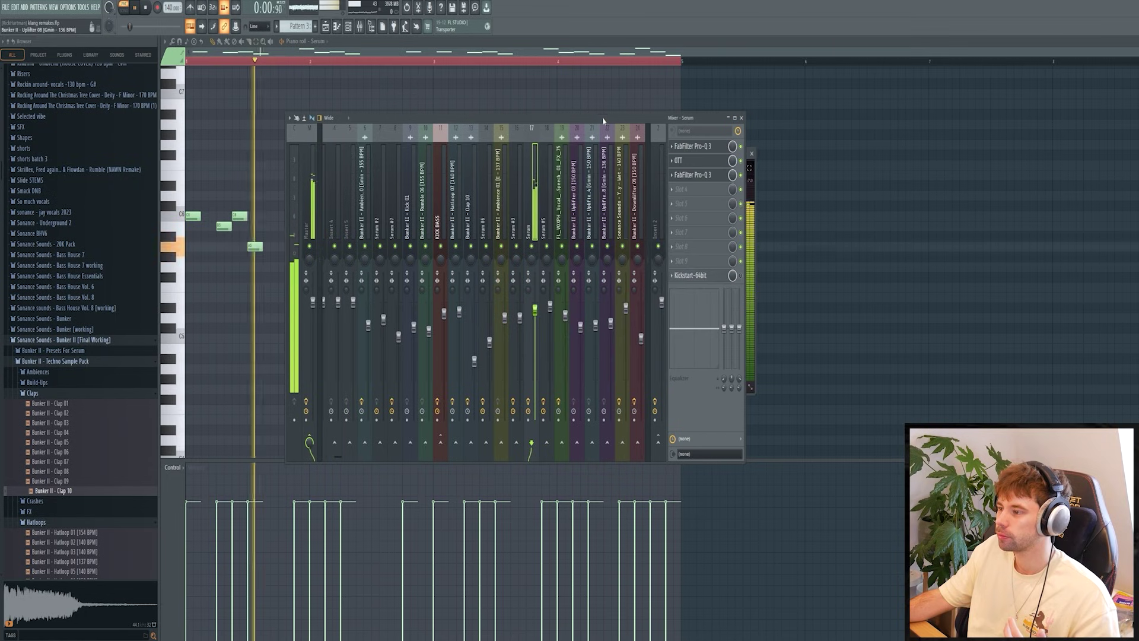
pyautogui.click(742, 276)
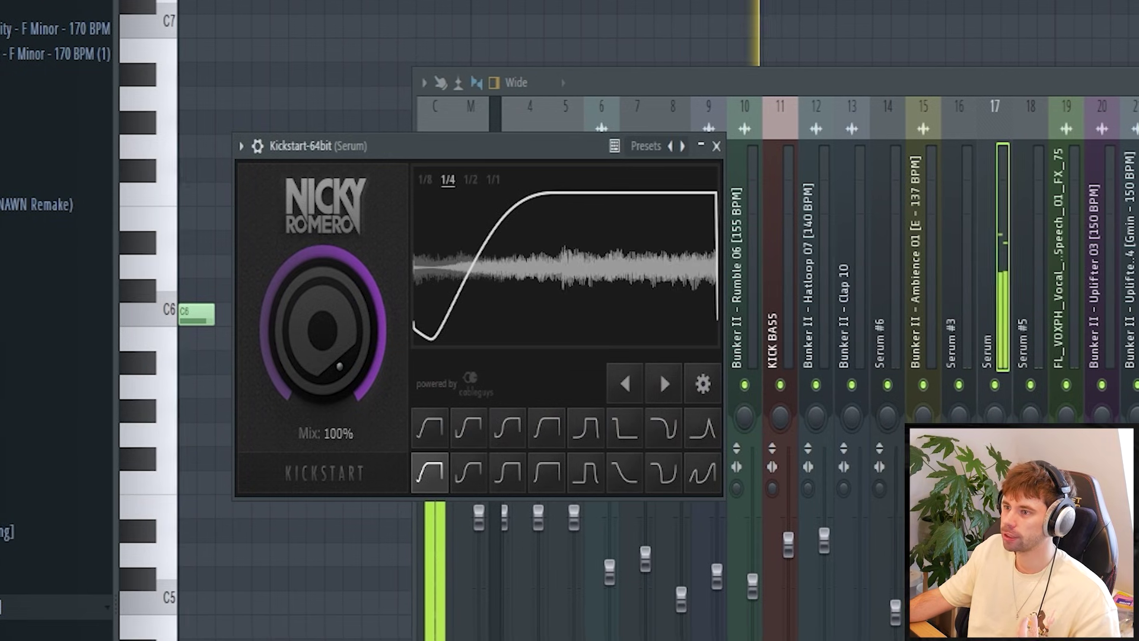
# - Open the Serum lead from the channel rack and sweep its mod wheel up and down while the pattern plays
pyautogui.press('F6')
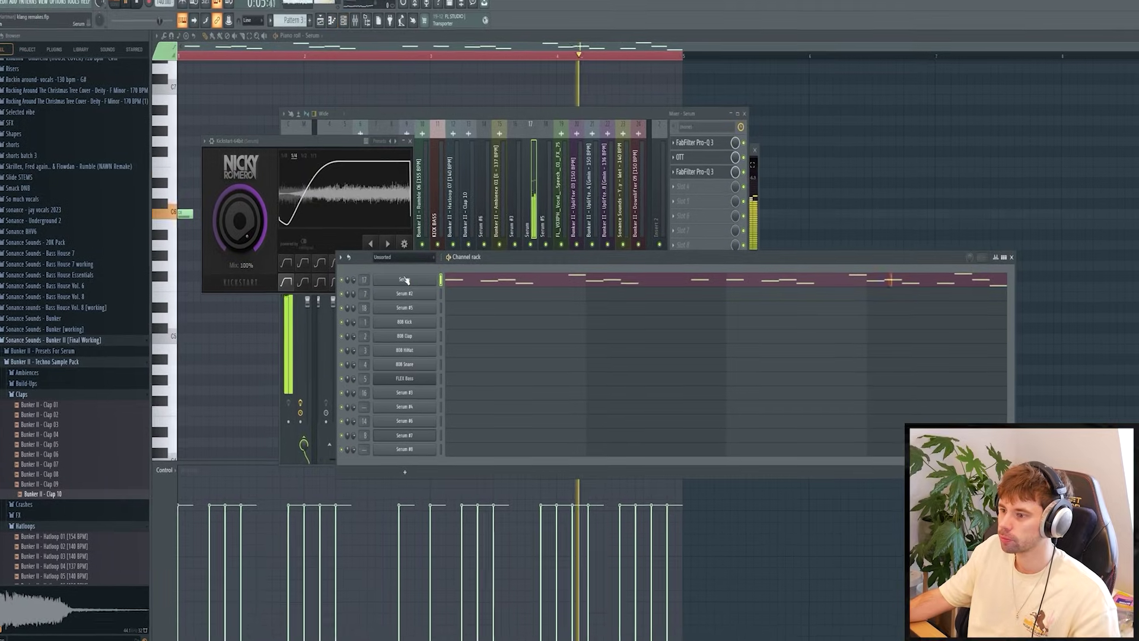
pyautogui.click(403, 280)
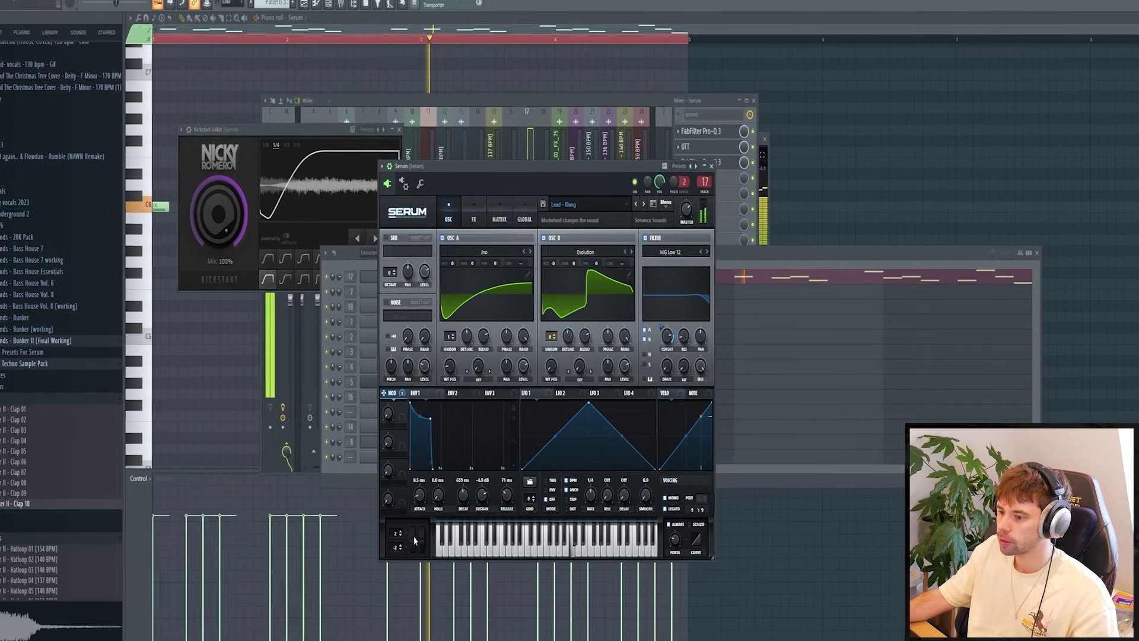
pyautogui.moveTo(421, 546); pyautogui.dragTo(426, 517)
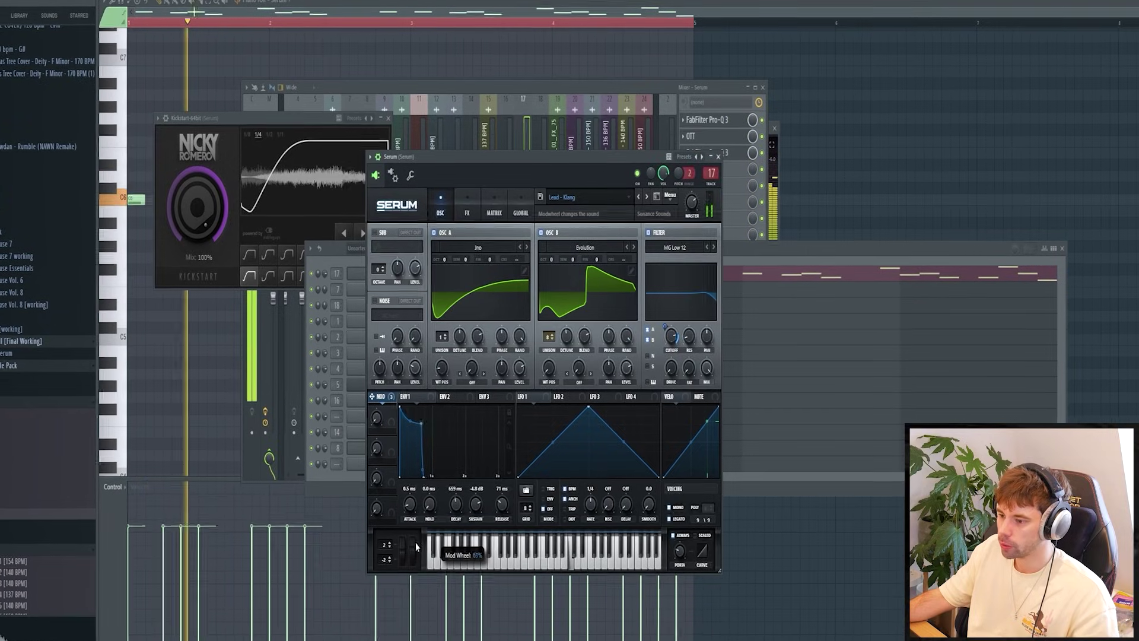
pyautogui.moveTo(412, 550); pyautogui.dragTo(409, 563)
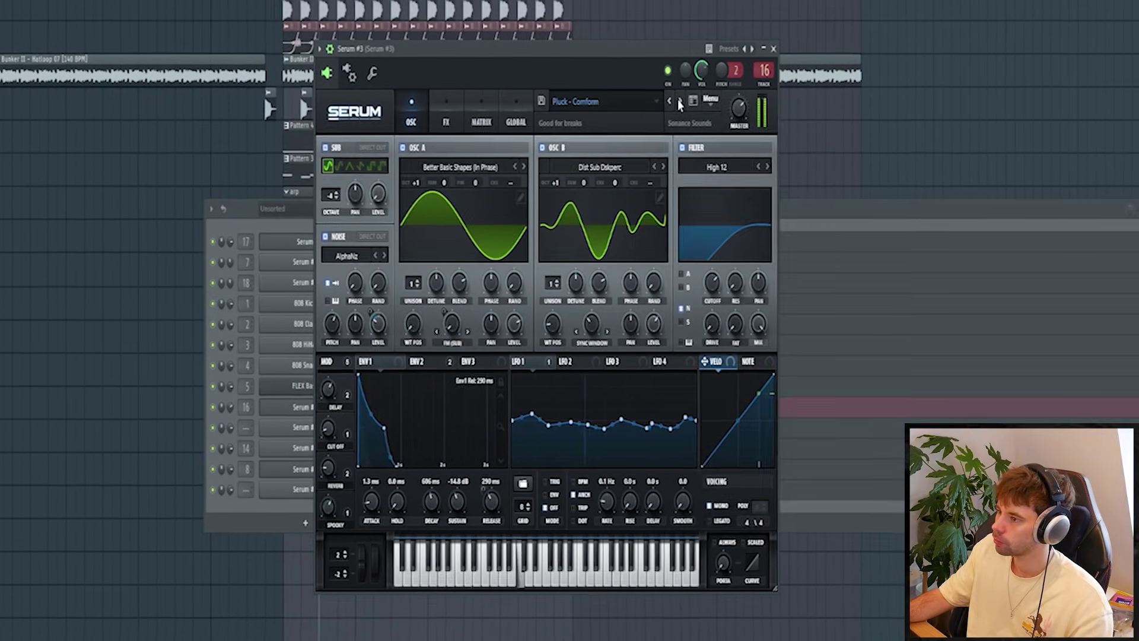
# - Switch Serum #3 from Pluck - Comform to the next preset in the bank
pyautogui.click(680, 102)
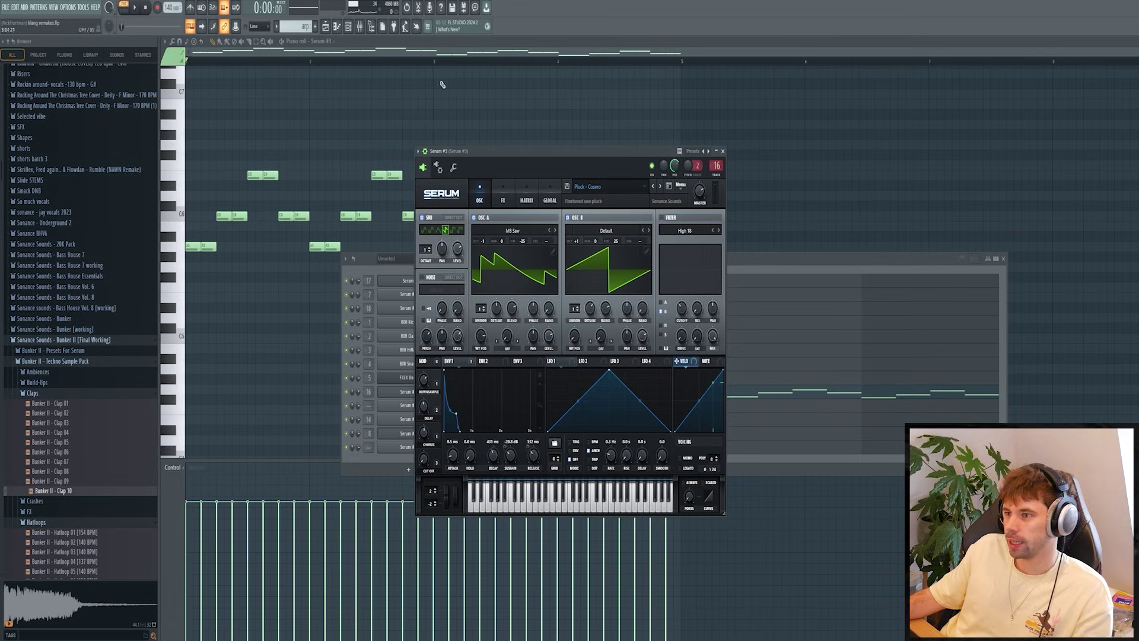
# - Enable FabFilter Pro-Q 3 and S1 Imager Stereo on the Serum #3 mixer track and review their settings
pyautogui.click(360, 26)
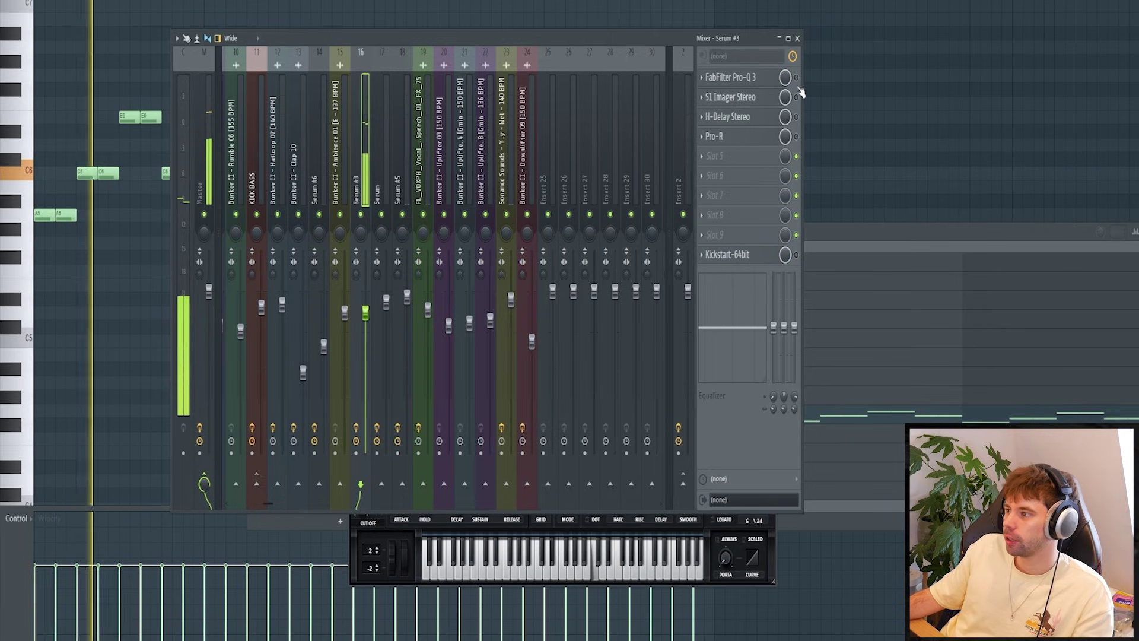
pyautogui.moveTo(180, 31); pyautogui.dragTo(422, 64)
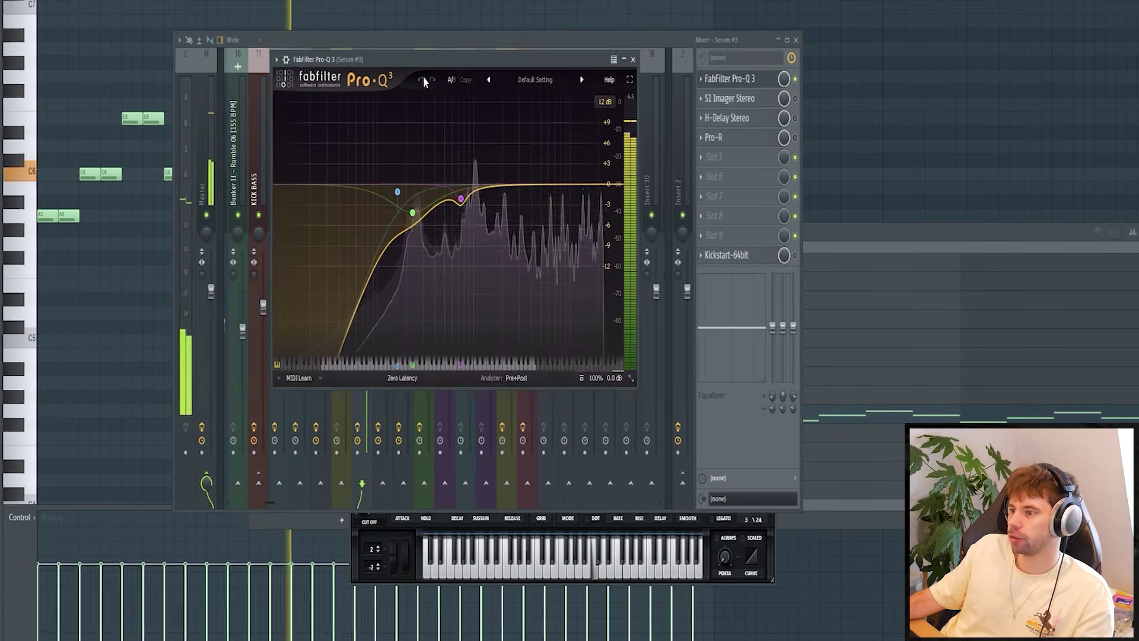
pyautogui.click(748, 100)
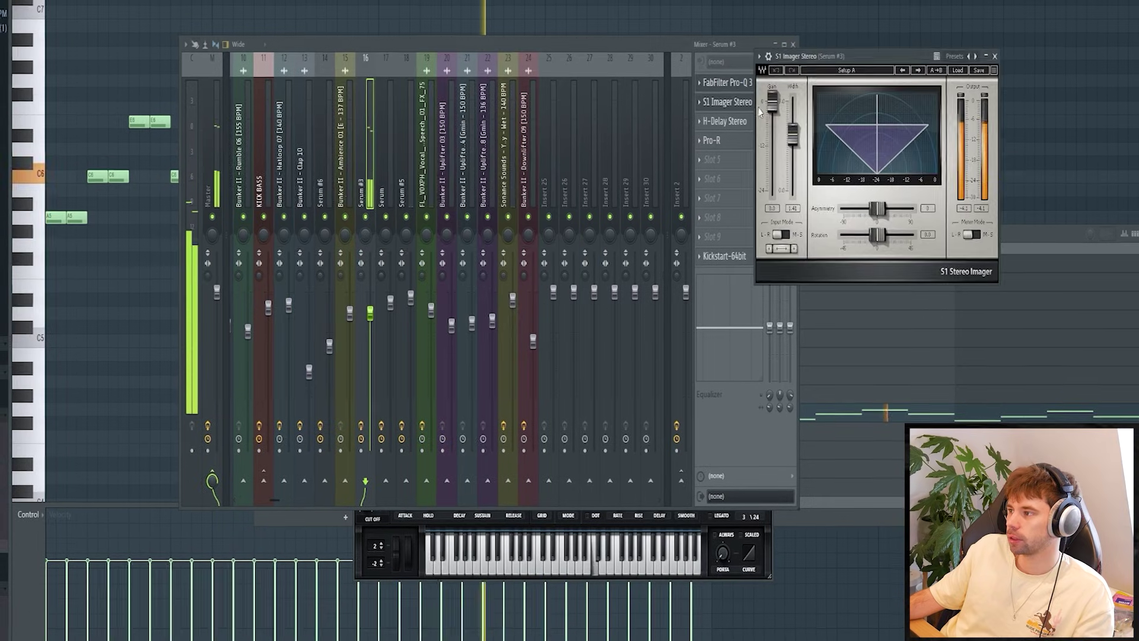
pyautogui.moveTo(810, 54); pyautogui.dragTo(410, 58)
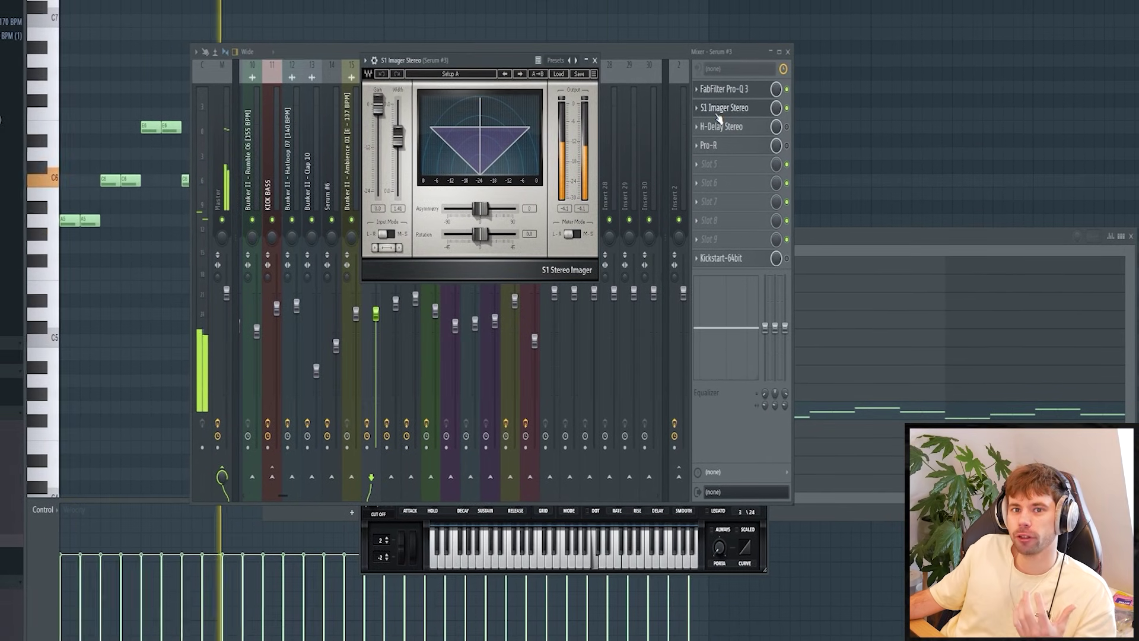
# - Enable H-Delay Stereo and Pro-R on the Serum #3 mixer track and open their settings
pyautogui.click(787, 127)
pyautogui.click(742, 129)
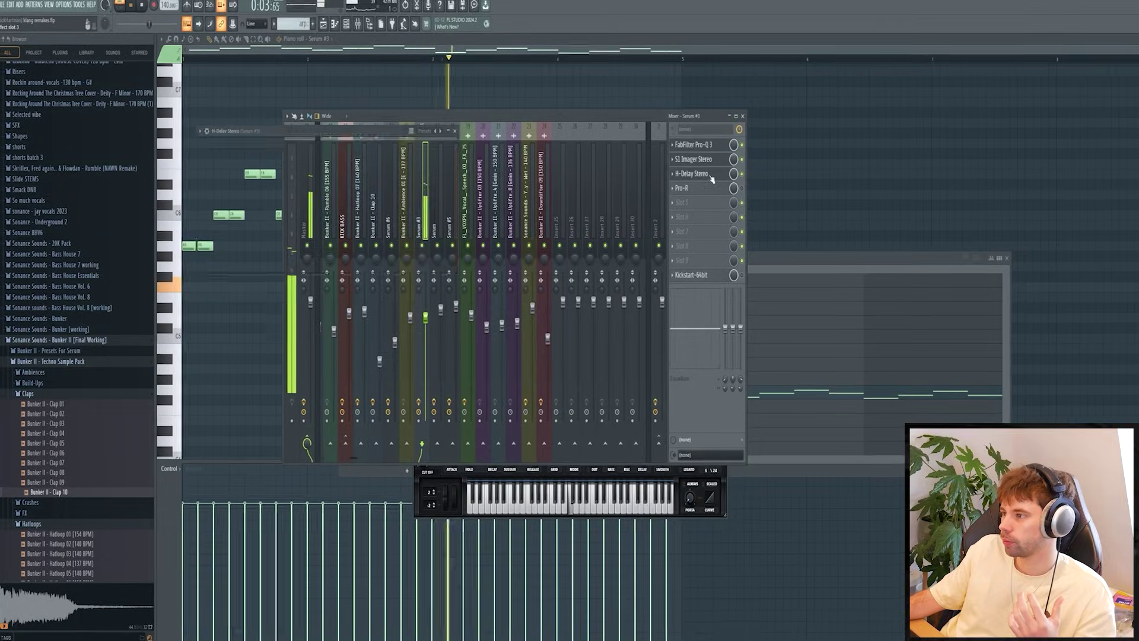
pyautogui.moveTo(259, 66); pyautogui.dragTo(513, 98)
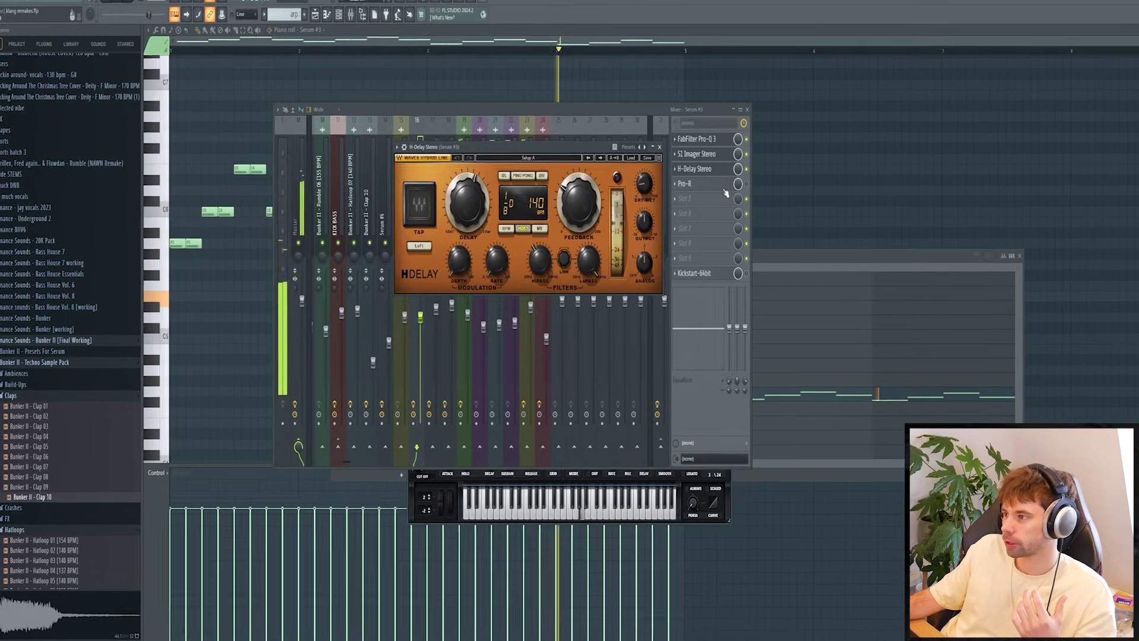
pyautogui.click(712, 183)
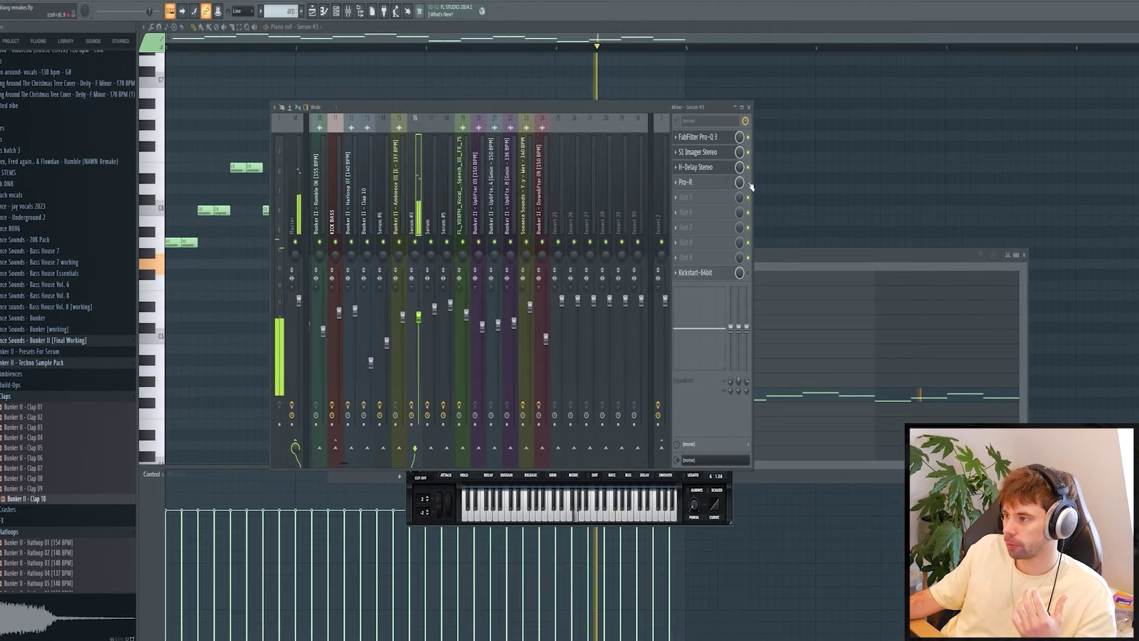
pyautogui.moveTo(856, 127); pyautogui.dragTo(444, 84)
# - Enable Kickstart-64bit on the Serum #3 mixer track and view it together with the Pro-R reverb
pyautogui.click(752, 271)
pyautogui.click(759, 270)
pyautogui.click(734, 269)
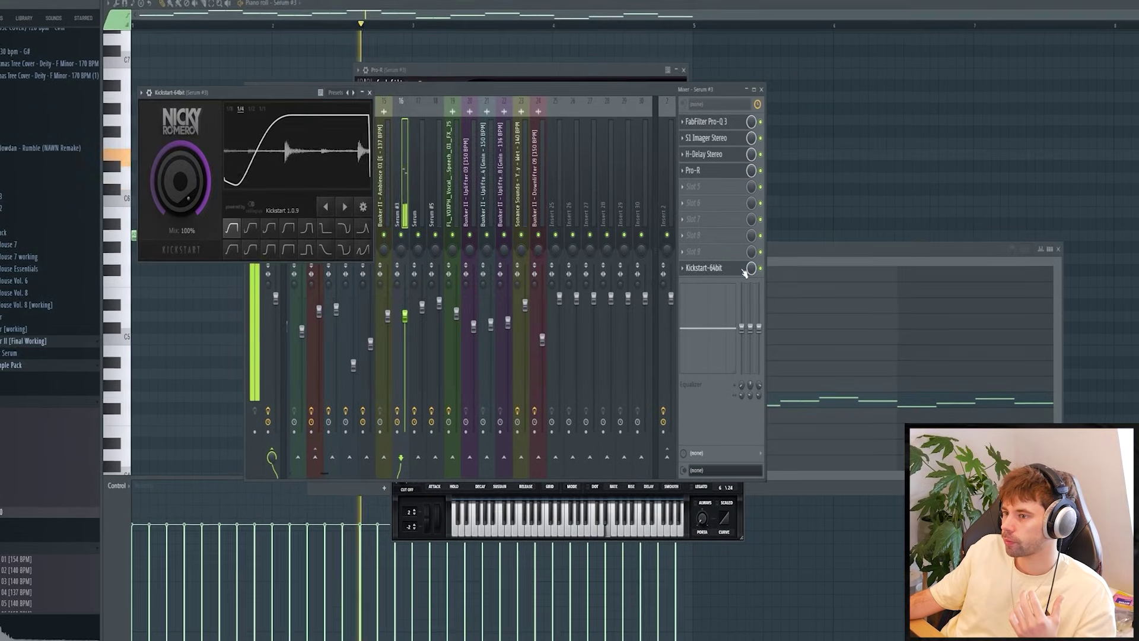
pyautogui.moveTo(273, 97); pyautogui.dragTo(311, 104)
pyautogui.click(449, 70)
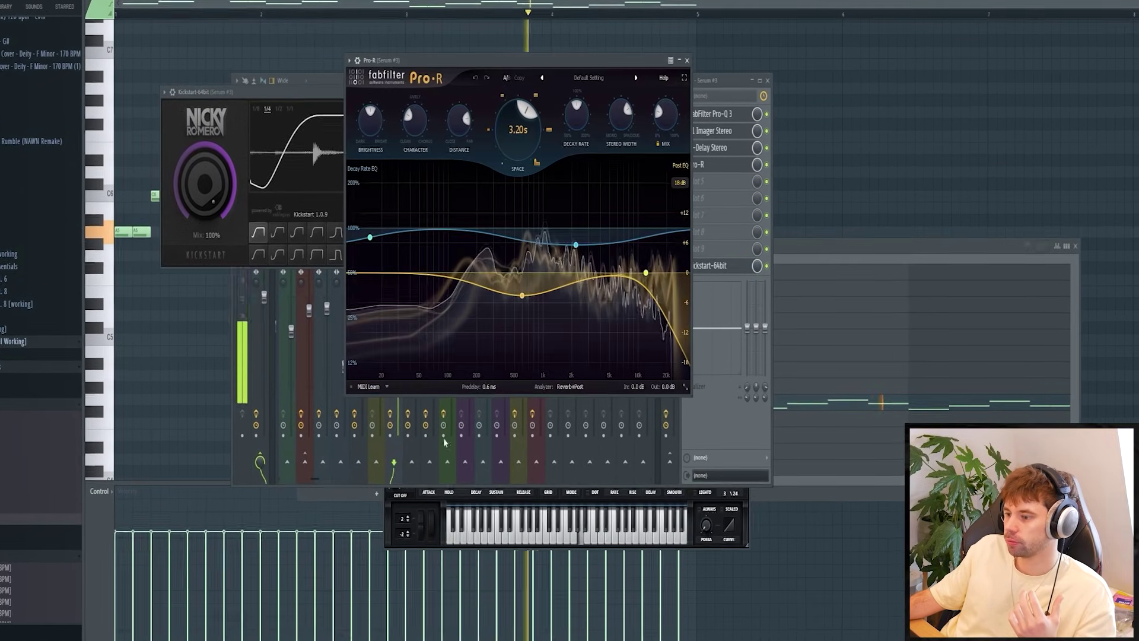
# - Raise the mod wheel of Serum #3 while the pattern plays
pyautogui.click(428, 521)
pyautogui.moveTo(432, 528); pyautogui.dragTo(435, 487)
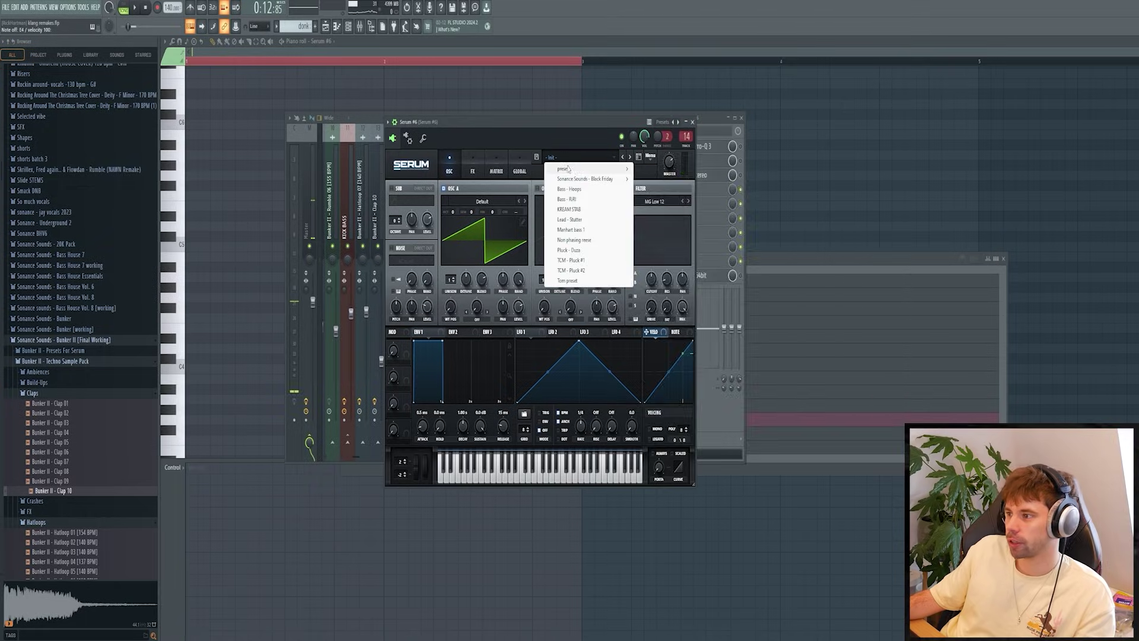
# - Audition the stab presets in Serum #6, moving on from Stab - Fresh to Stab - Mutant
pyautogui.moveTo(594, 170)
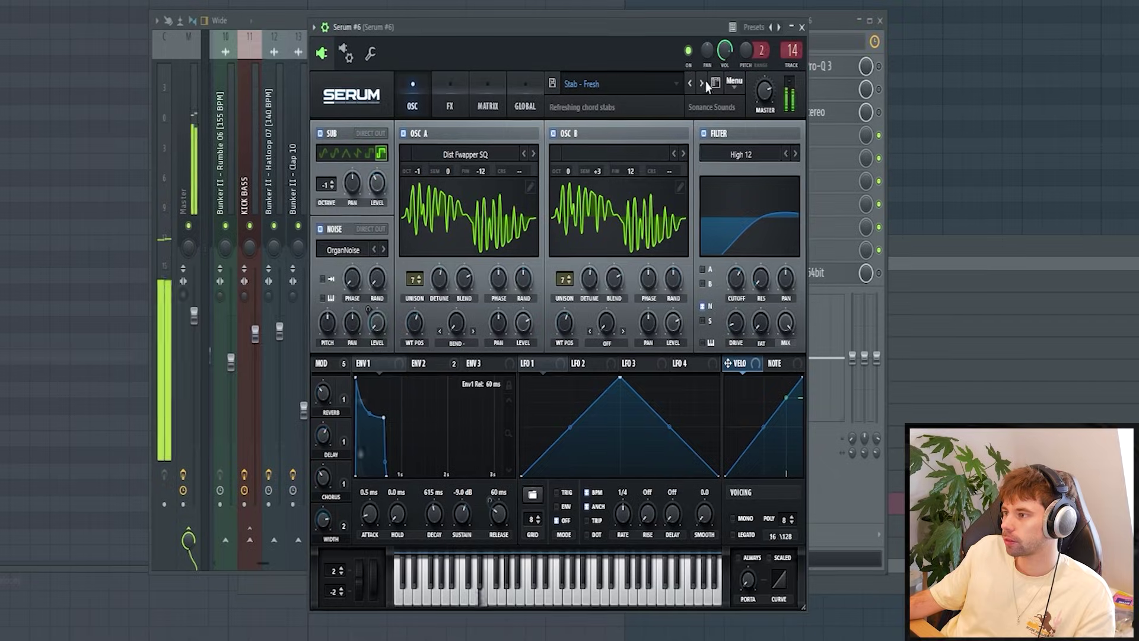
pyautogui.click(702, 84)
pyautogui.click(701, 84)
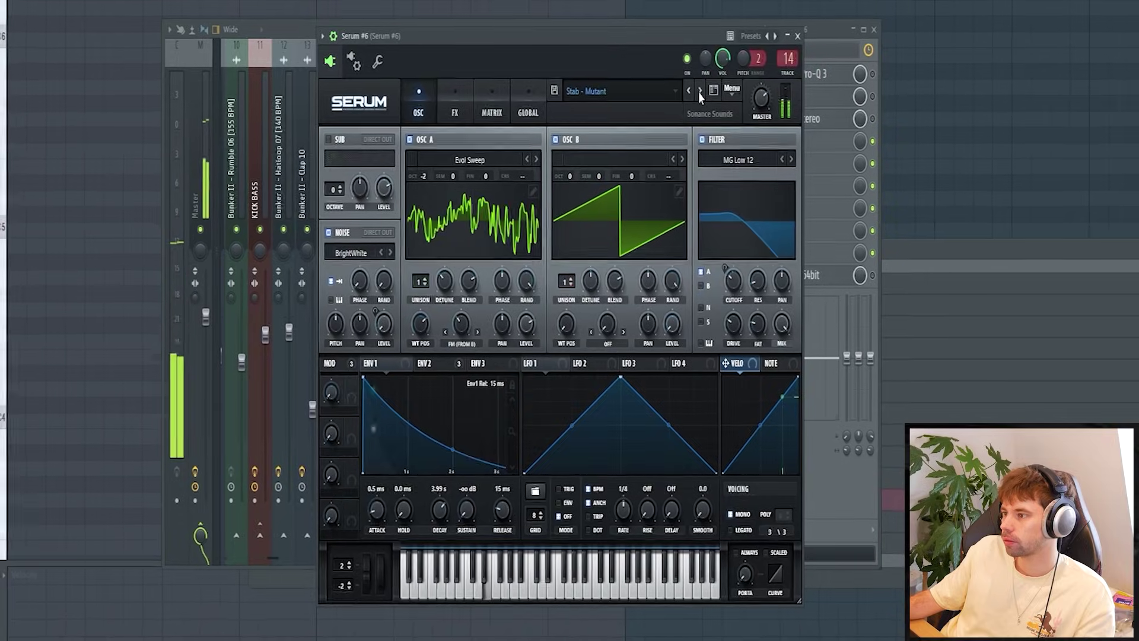
# - Check the FabFilter Pro-Q 3 low cut on the Serum #6 mixer track and enable Pro-R and H-Delay Stereo
pyautogui.click(842, 83)
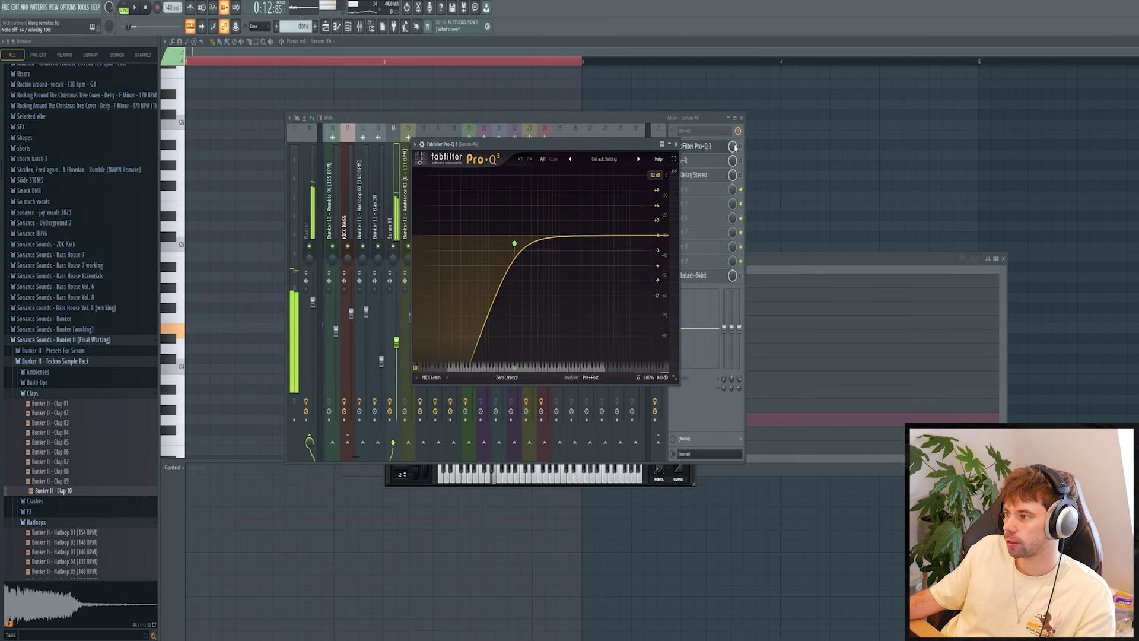
pyautogui.click(715, 149)
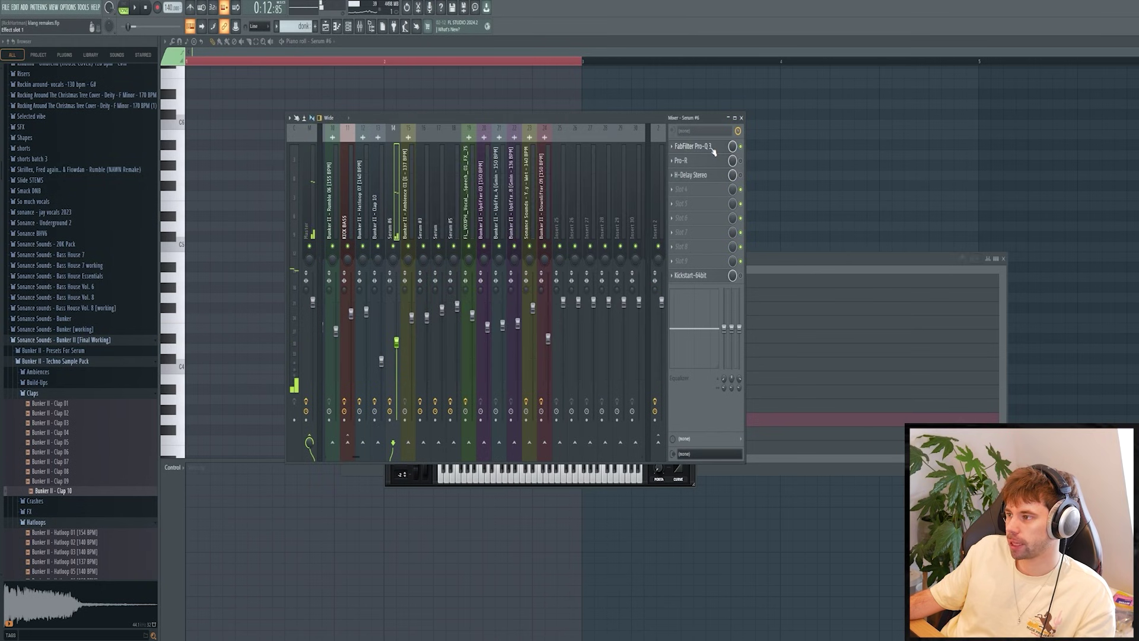
pyautogui.click(714, 148)
pyautogui.click(740, 161)
pyautogui.click(740, 175)
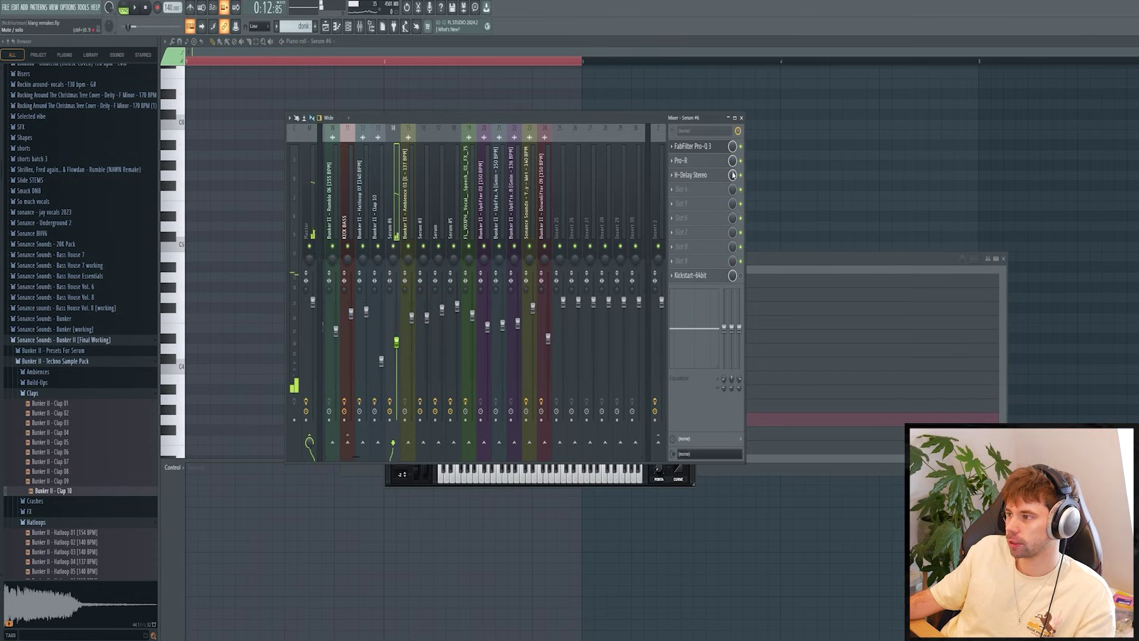
# - Check the Lead - Topper preset in Serum #5, close the synth and examine its melody notes in the piano roll
pyautogui.click(689, 166)
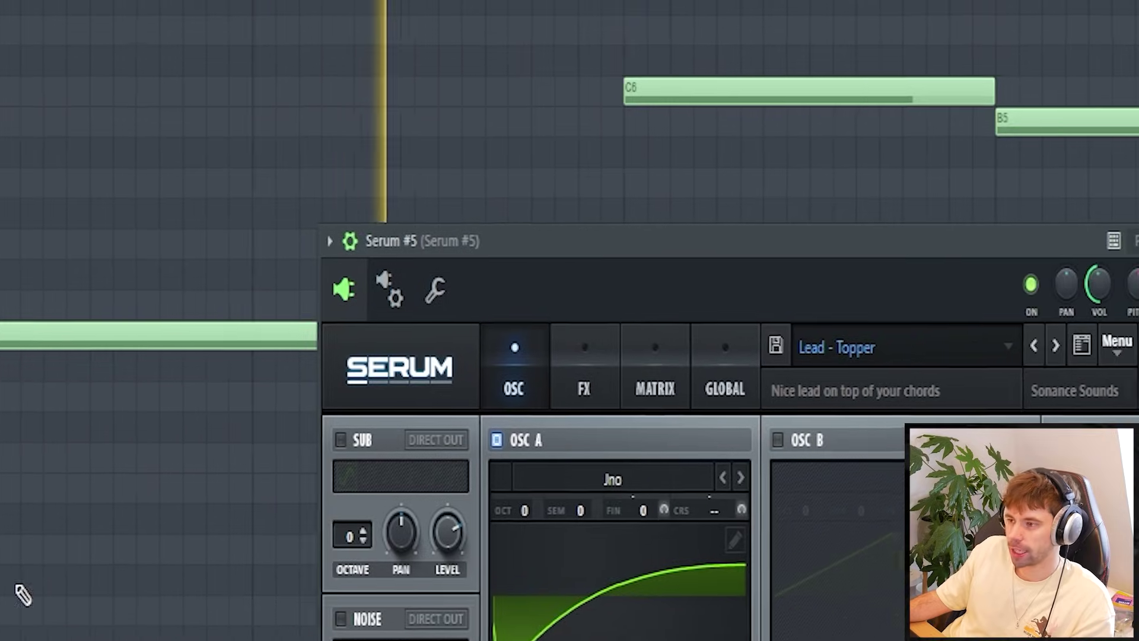
pyautogui.press('Escape')
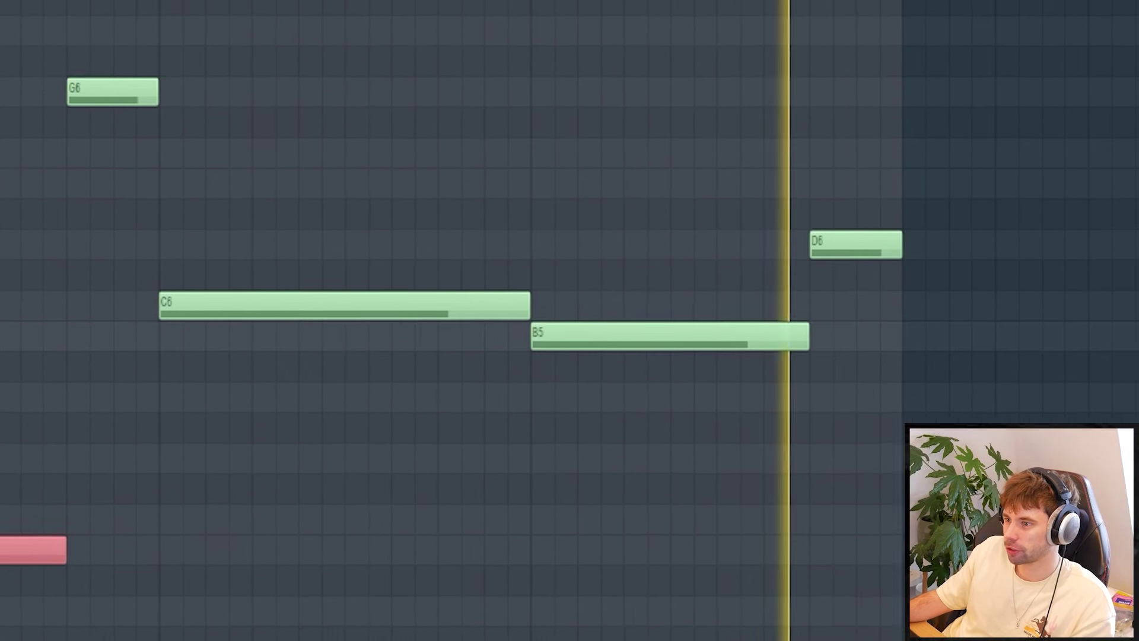
pyautogui.moveTo(109, 44); pyautogui.dragTo(973, 382)
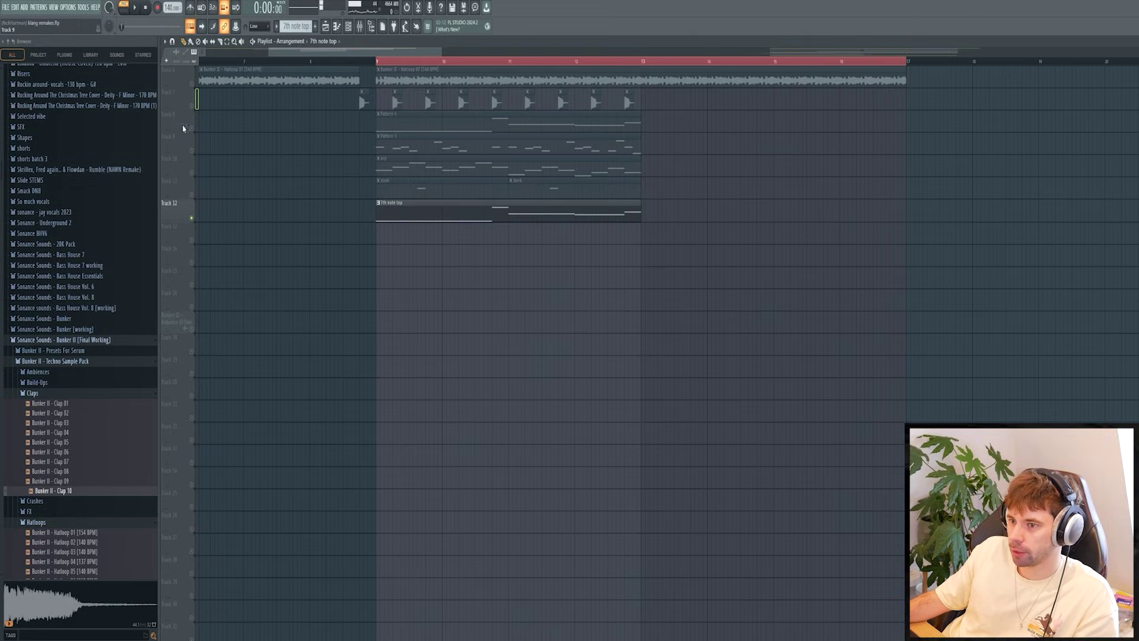
# - Listen to the 7th note top pattern together with Pattern 4, and review the intro and ambience tracks in the playlist
pyautogui.scroll(3, 453, 146)
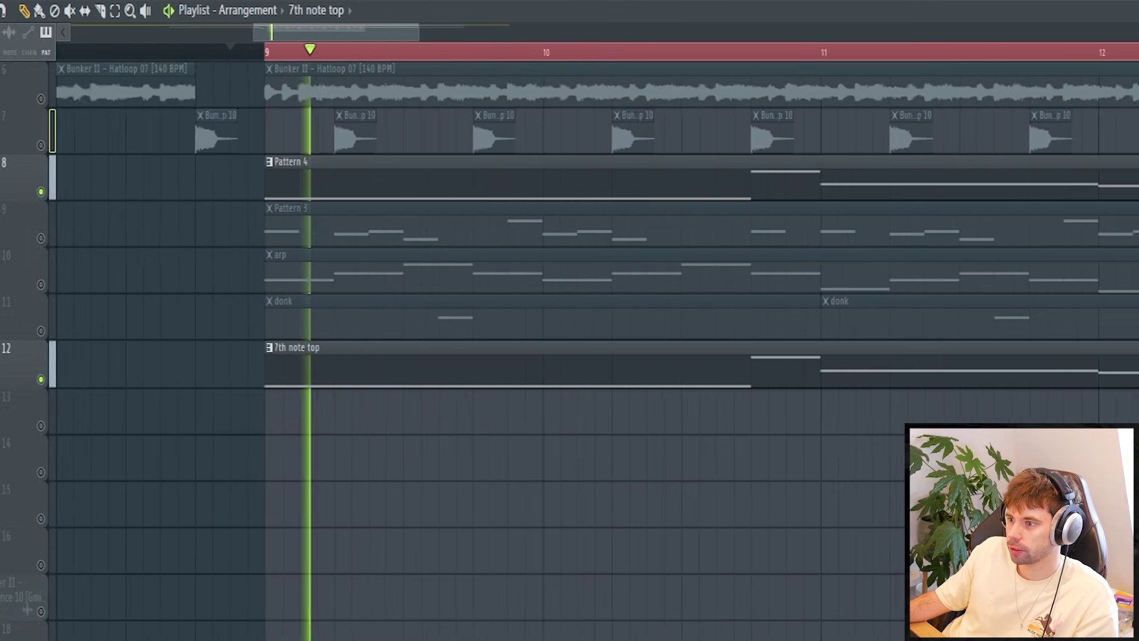
pyautogui.scroll(2, 454, 146)
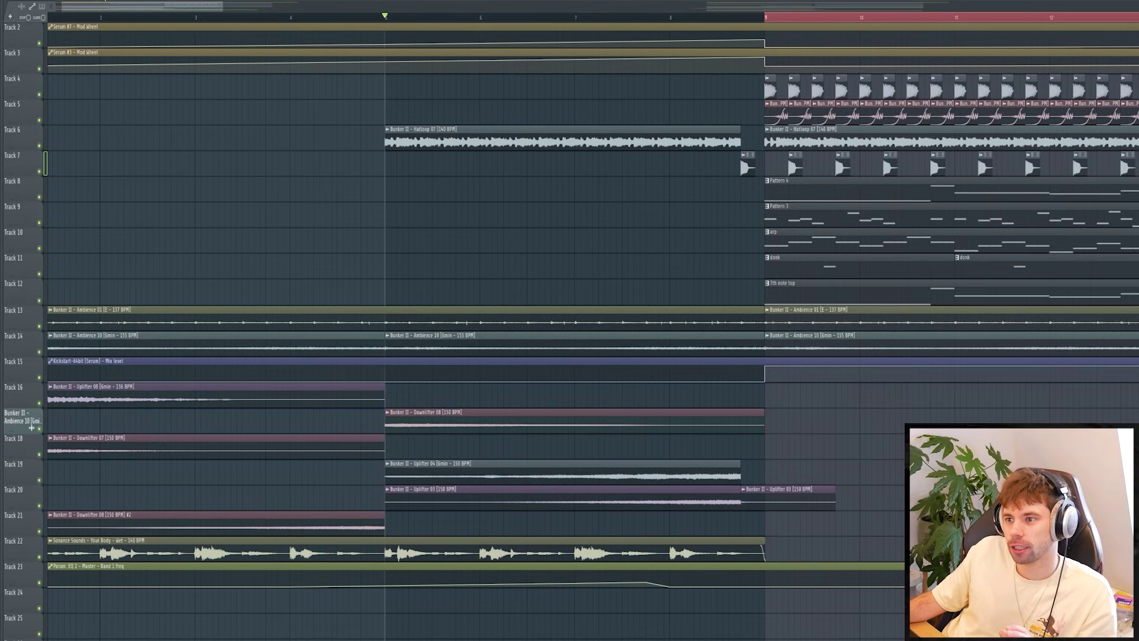
pyautogui.scroll(-3, 262, 361)
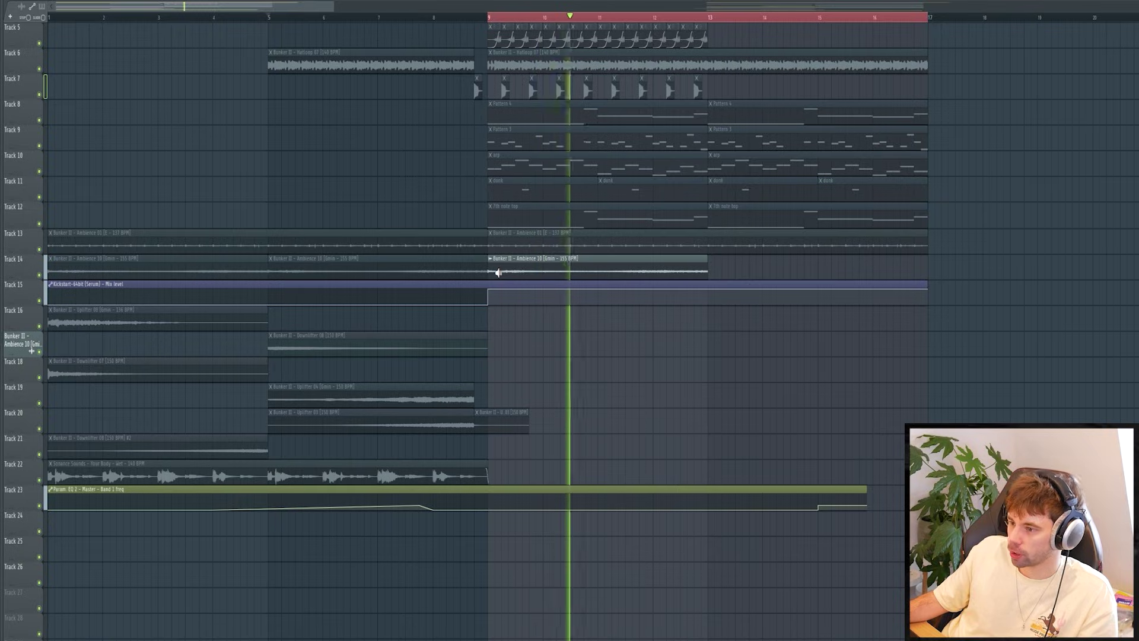
# - Audition the Bunker II Uplifter 04 and Uplifter 03 clips in isolation on tracks 19 and 20, then stop playback
pyautogui.click(409, 400)
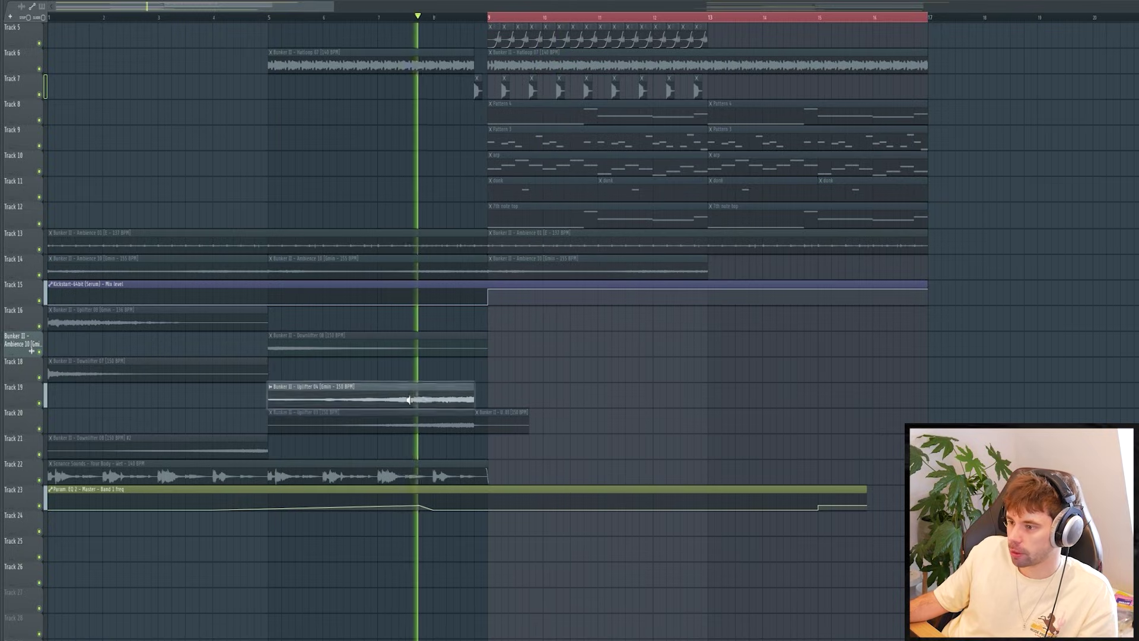
pyautogui.click(414, 416)
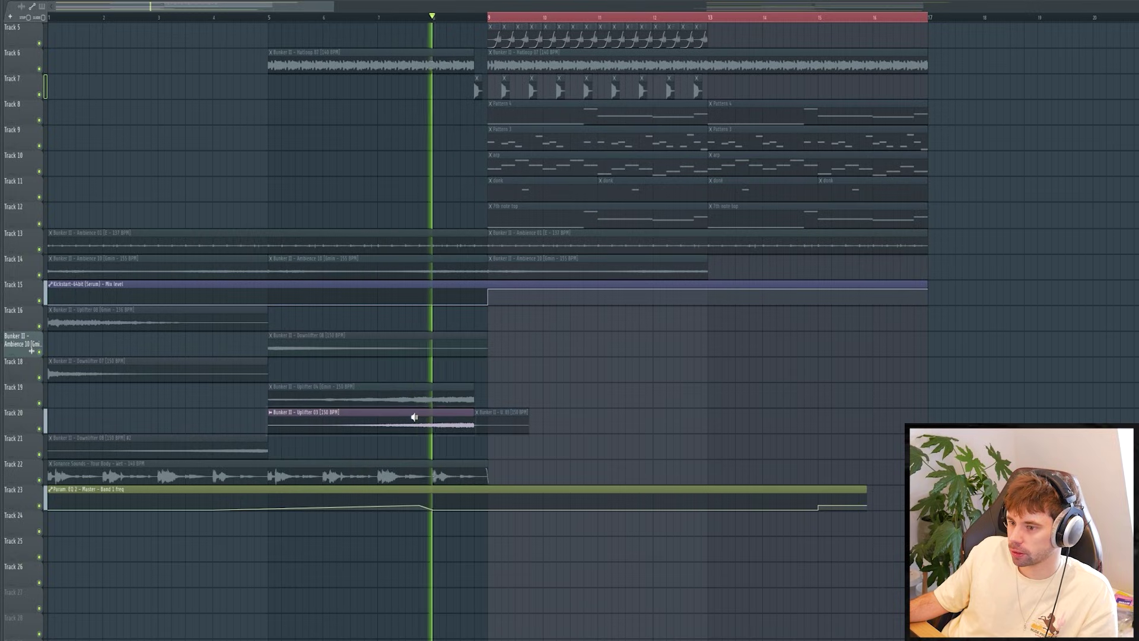
pyautogui.press('space')
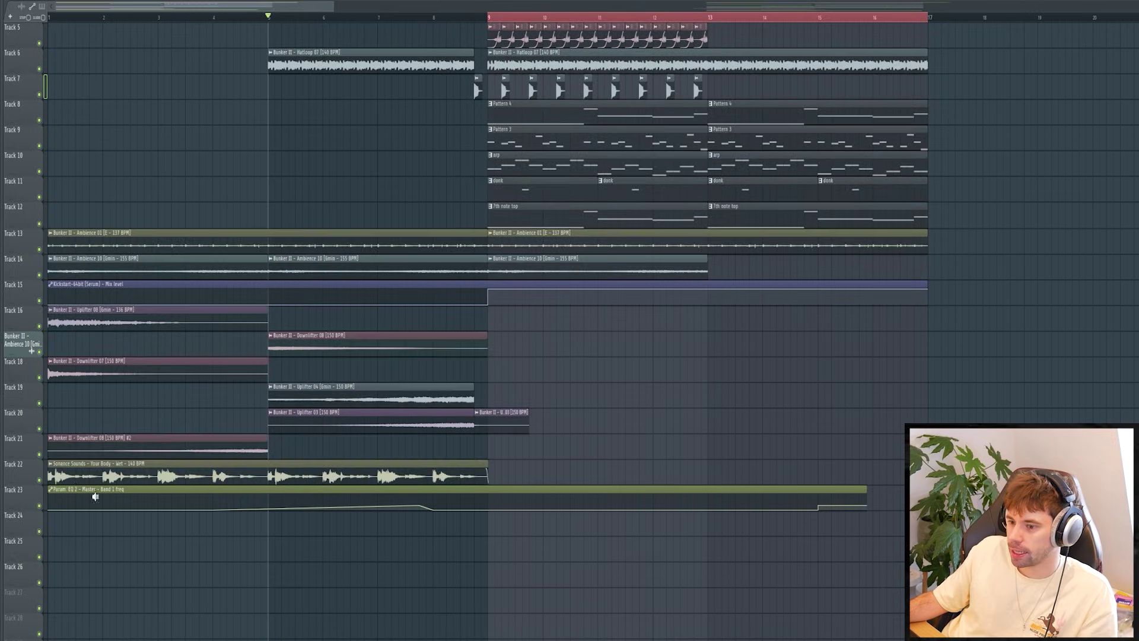
# - Solo the Sonance Sounds - Your Body vocal on track 22 and play it from bar 5
pyautogui.rightClick(39, 480)
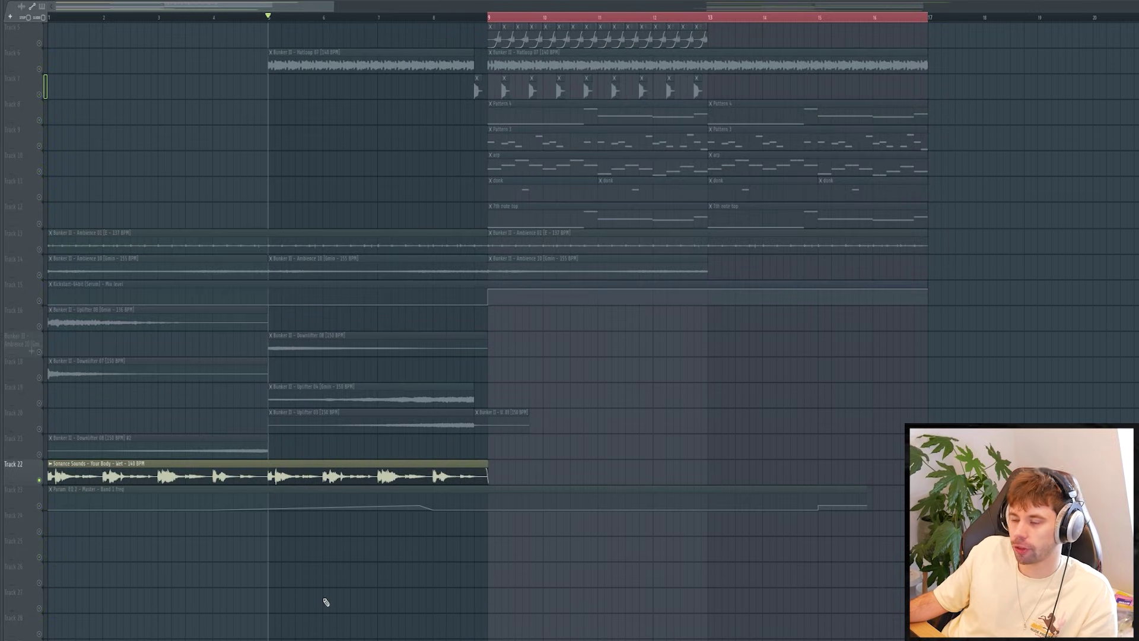
pyautogui.press('space')
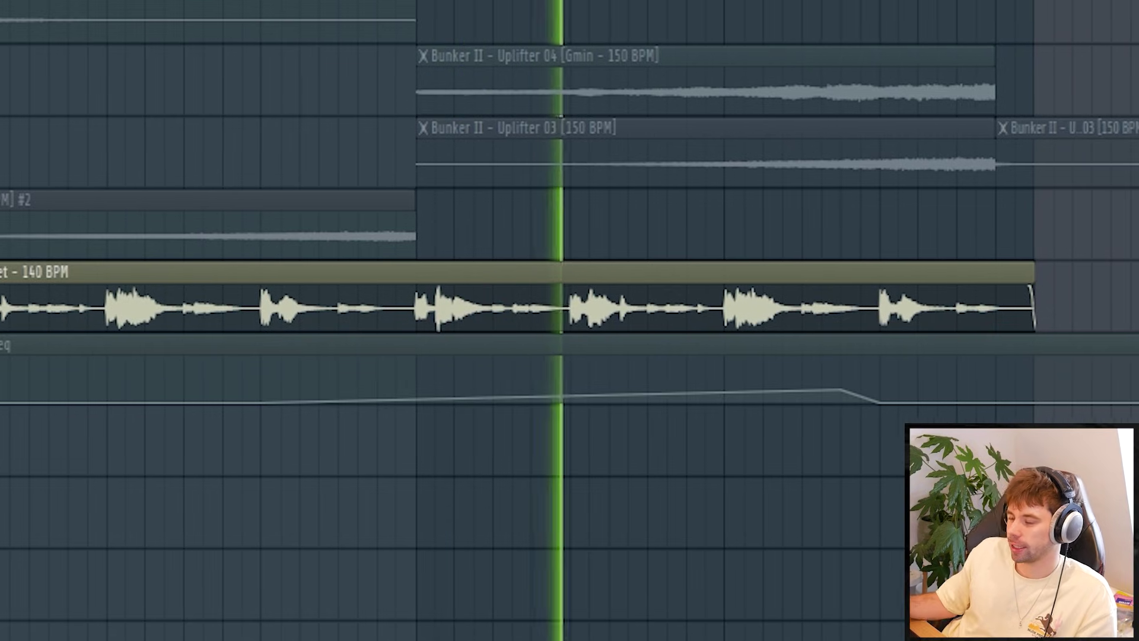